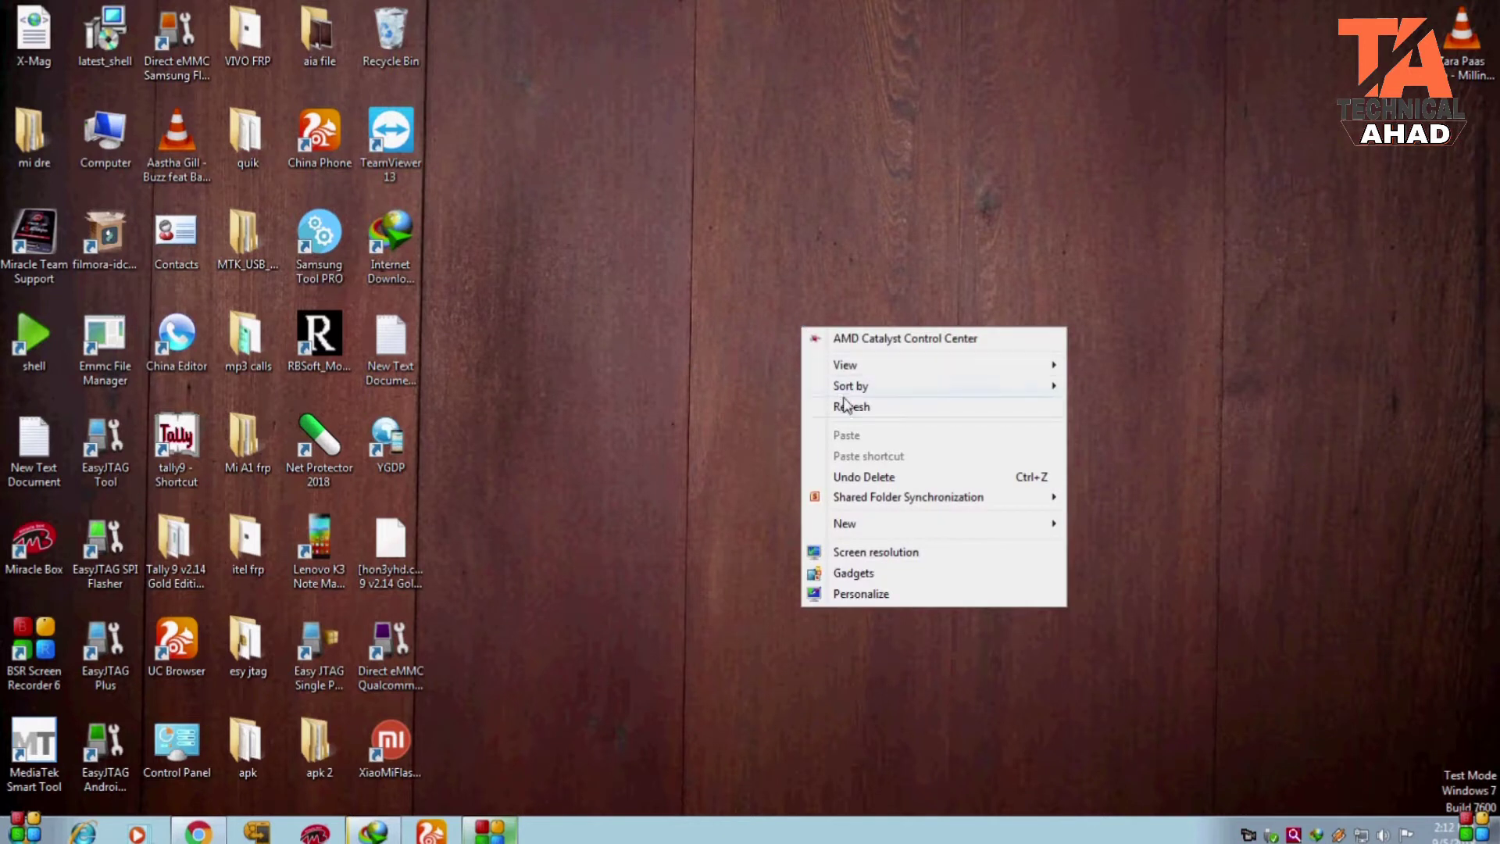
{"action": "left_click", "coordinate": [849, 407]}
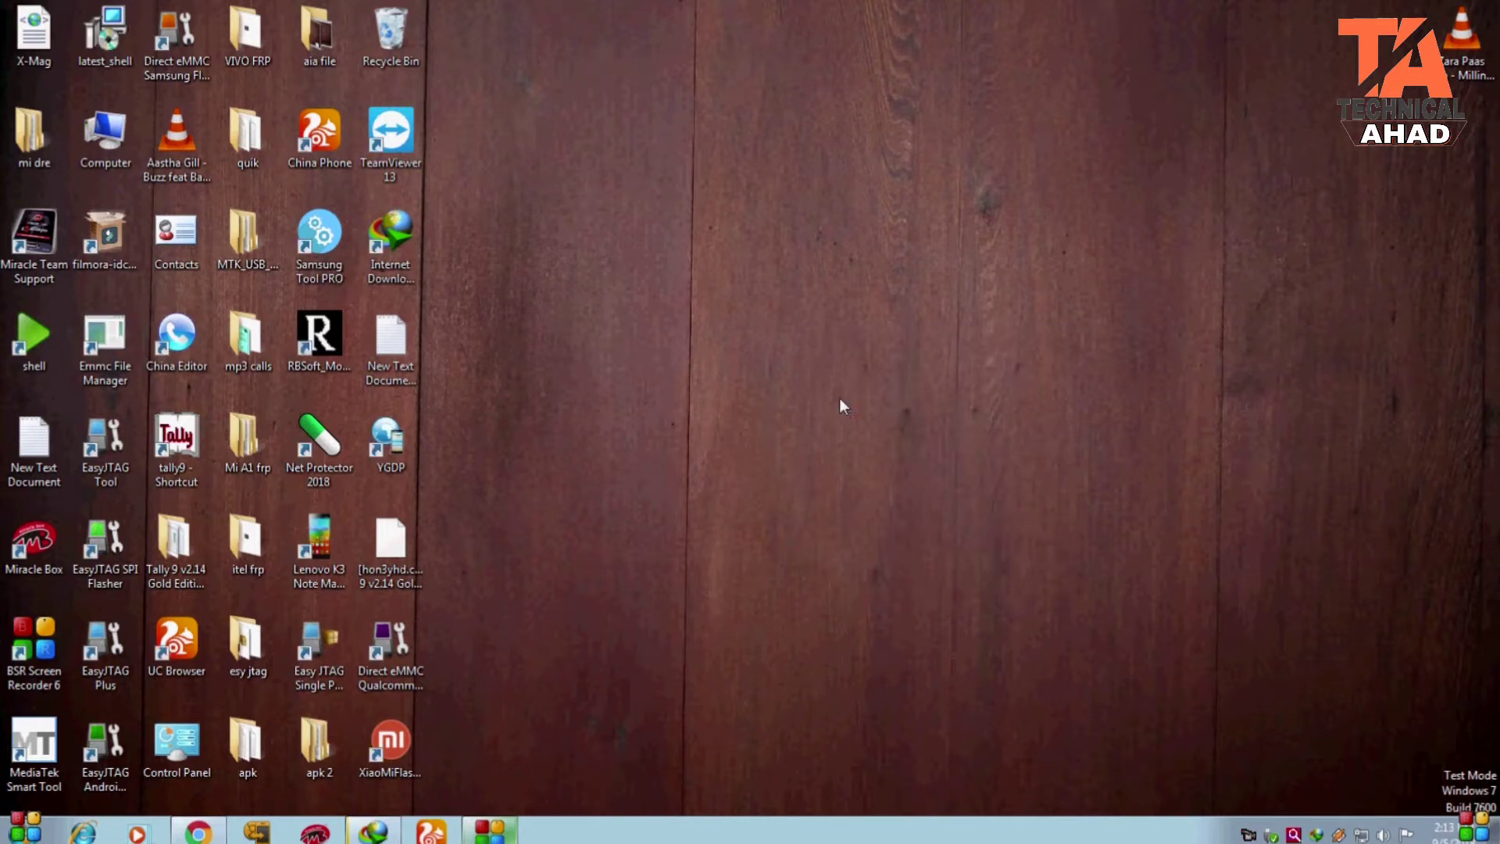
{"action": "right_click", "coordinate": [814, 269]}
{"action": "left_click", "coordinate": [861, 348]}
Switch to Chrome and examine the Google results for "micromax 069 flash file v06"
{"action": "left_click", "coordinate": [211, 831]}
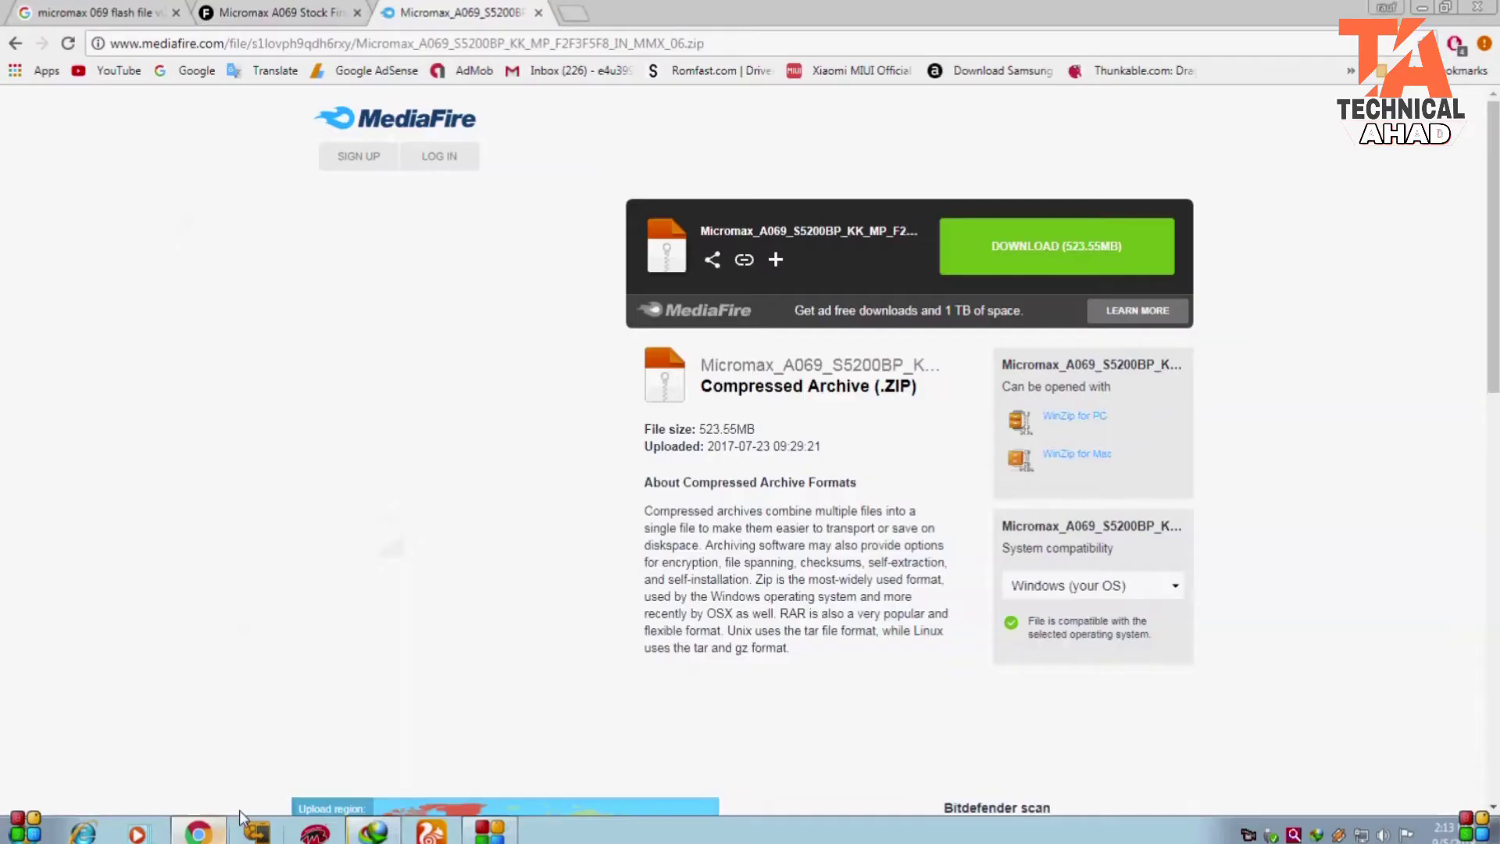
{"action": "left_click", "coordinate": [82, 11]}
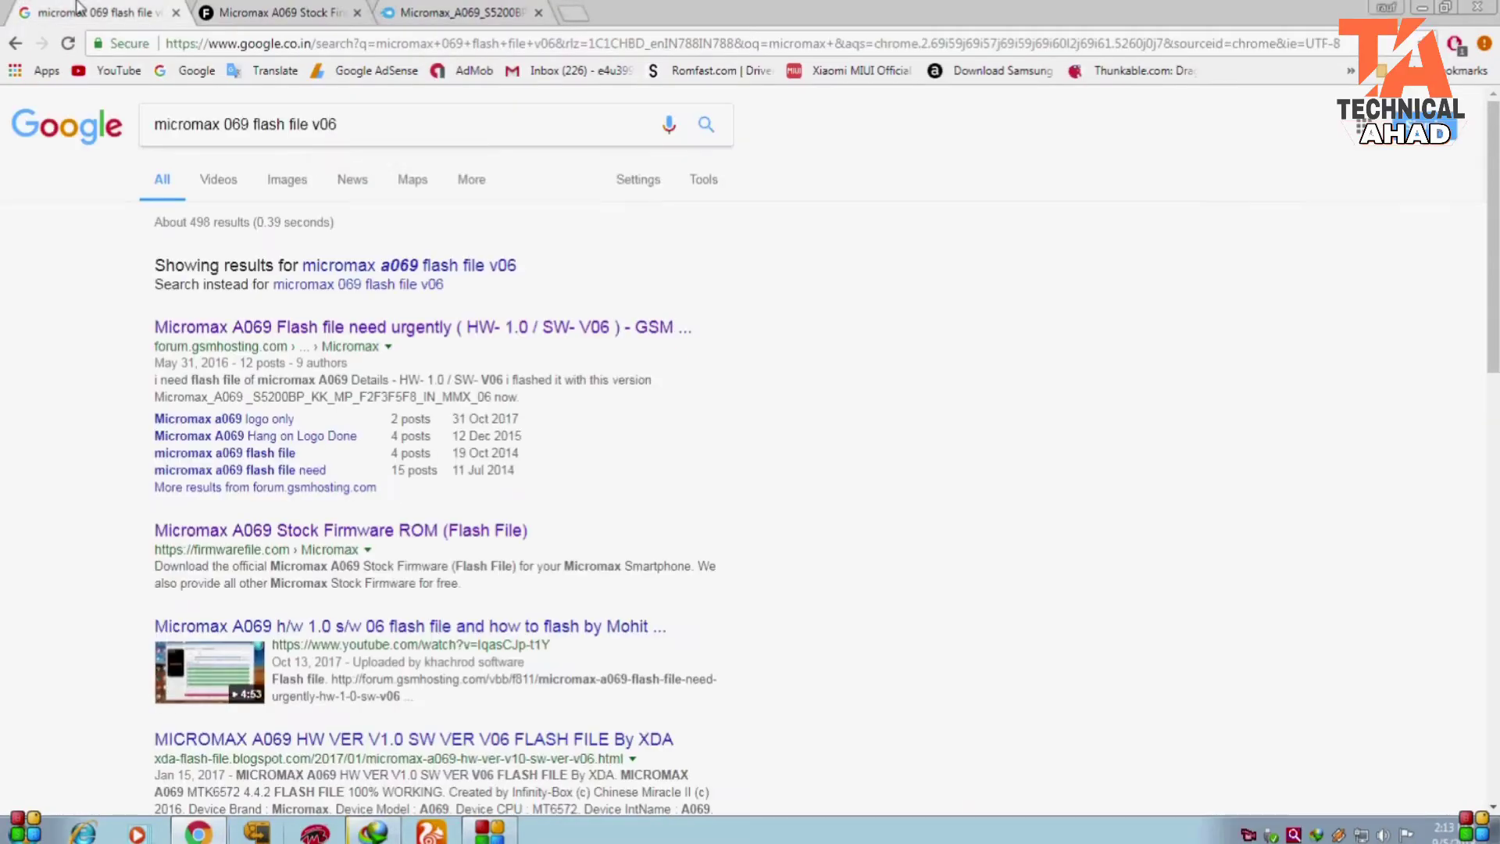
{"action": "left_click", "coordinate": [155, 128]}
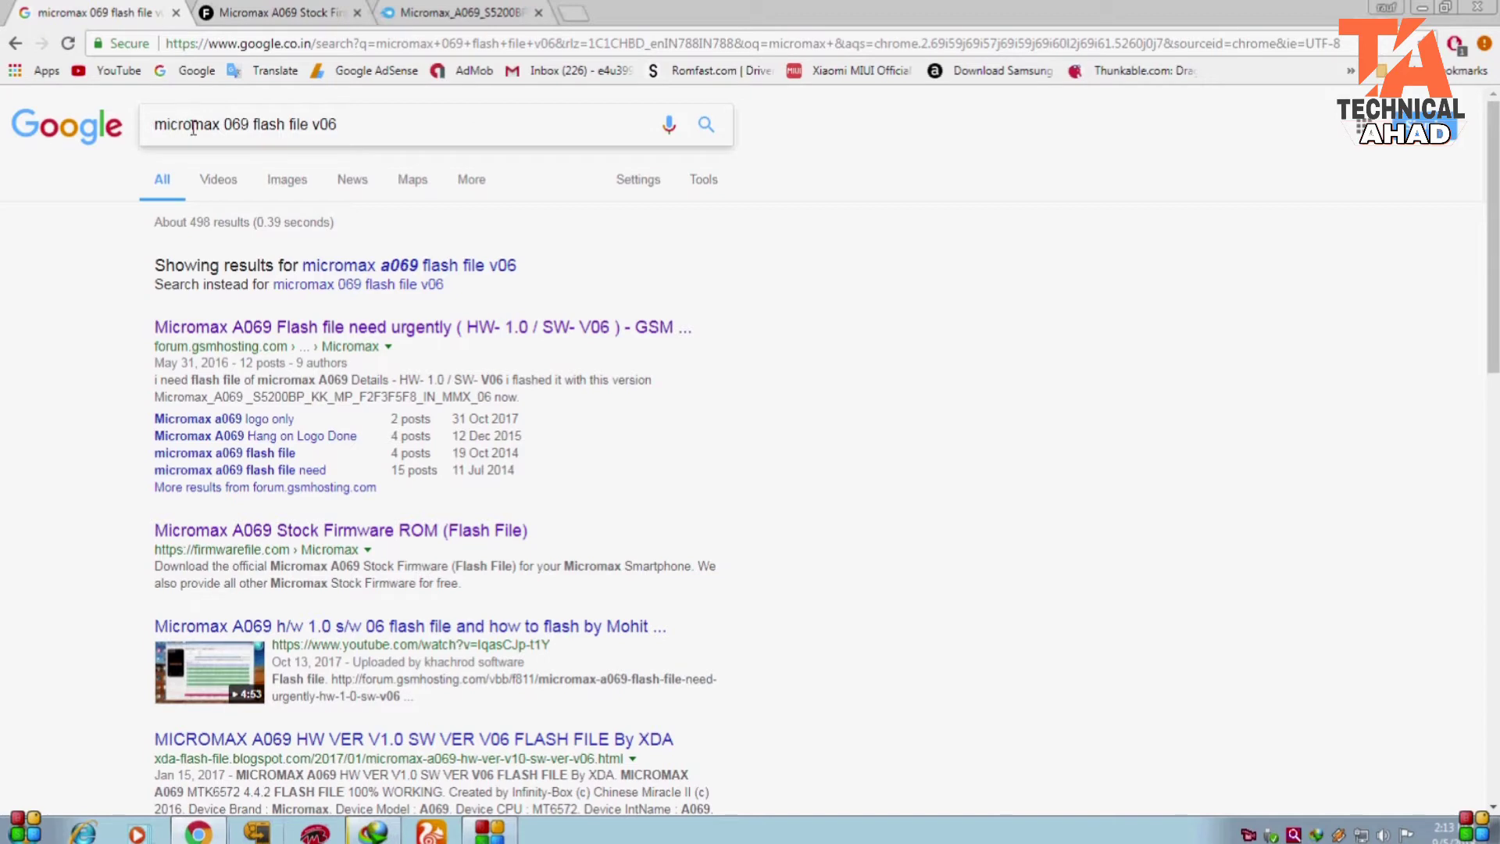
{"action": "left_click_drag", "start_coordinate": [344, 126], "coordinate": [134, 137]}
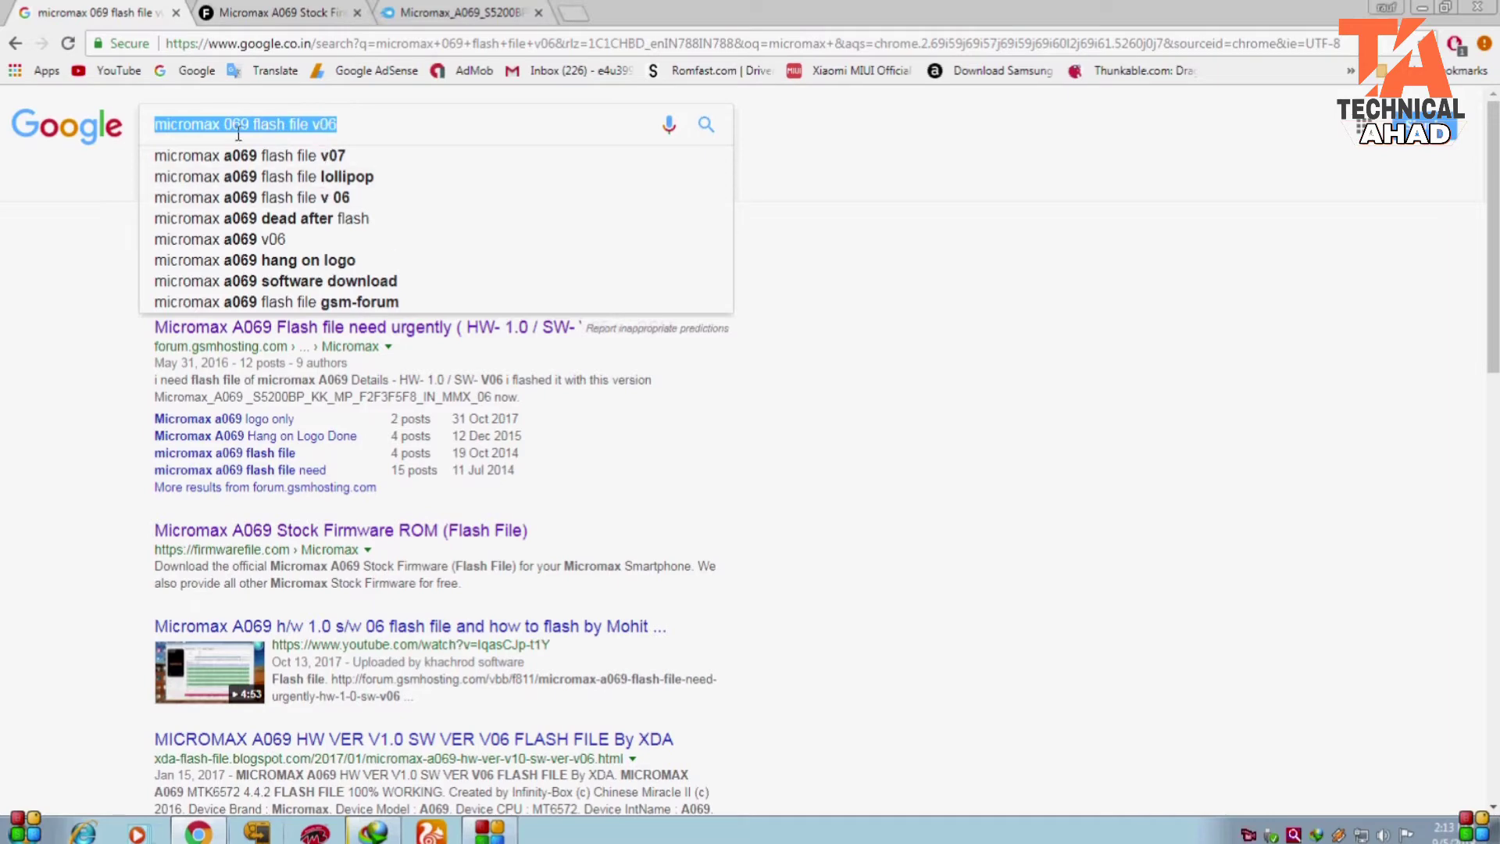
{"action": "left_click", "coordinate": [73, 212]}
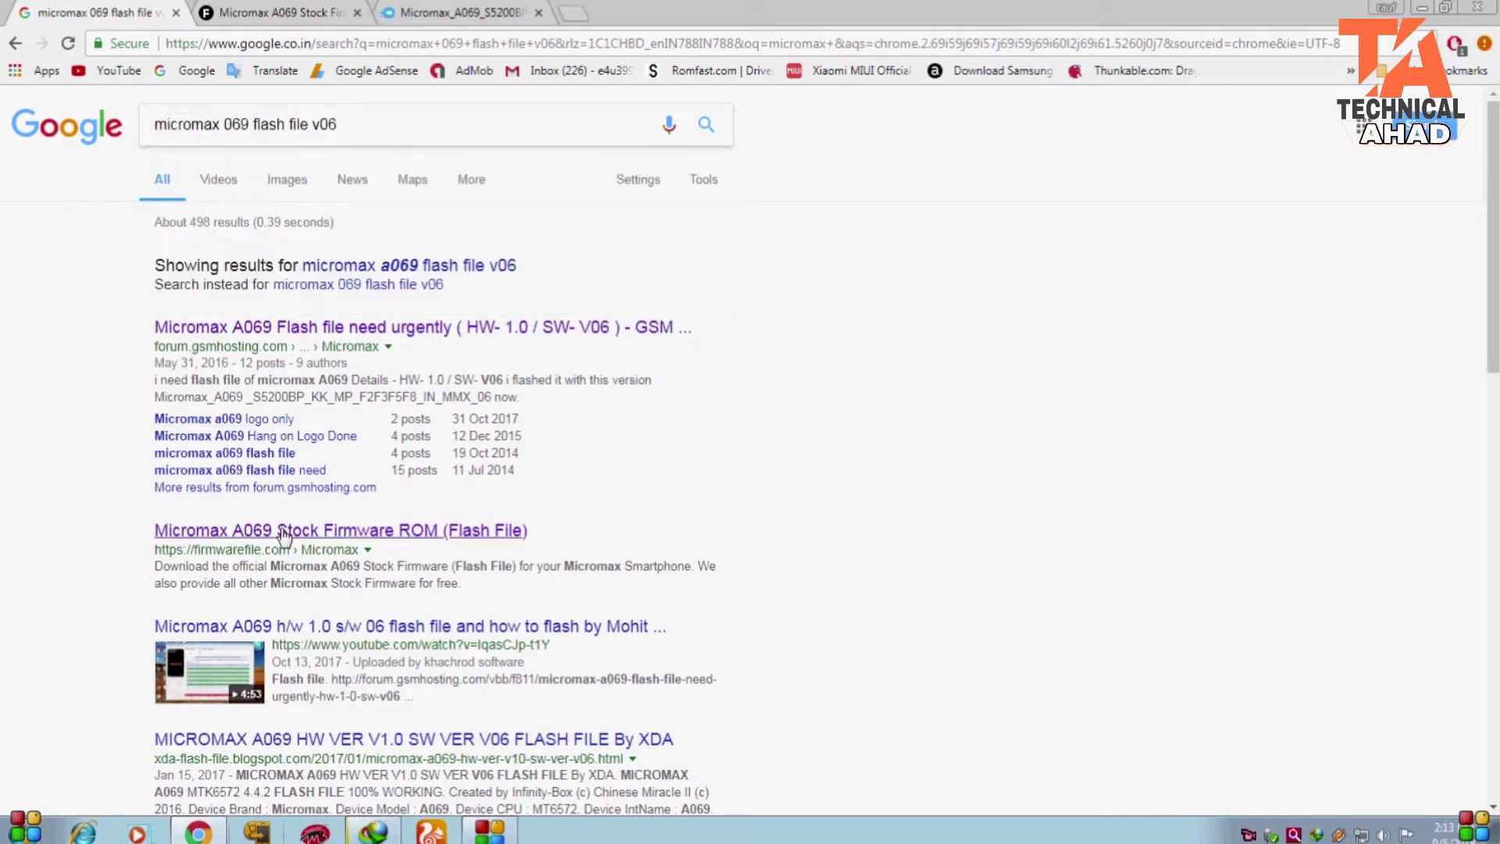
{"action": "scroll", "coordinate": [288, 531], "scroll_direction": "down", "scroll_amount": 1}
{"action": "scroll", "coordinate": [288, 531], "scroll_direction": "down", "scroll_amount": 1}
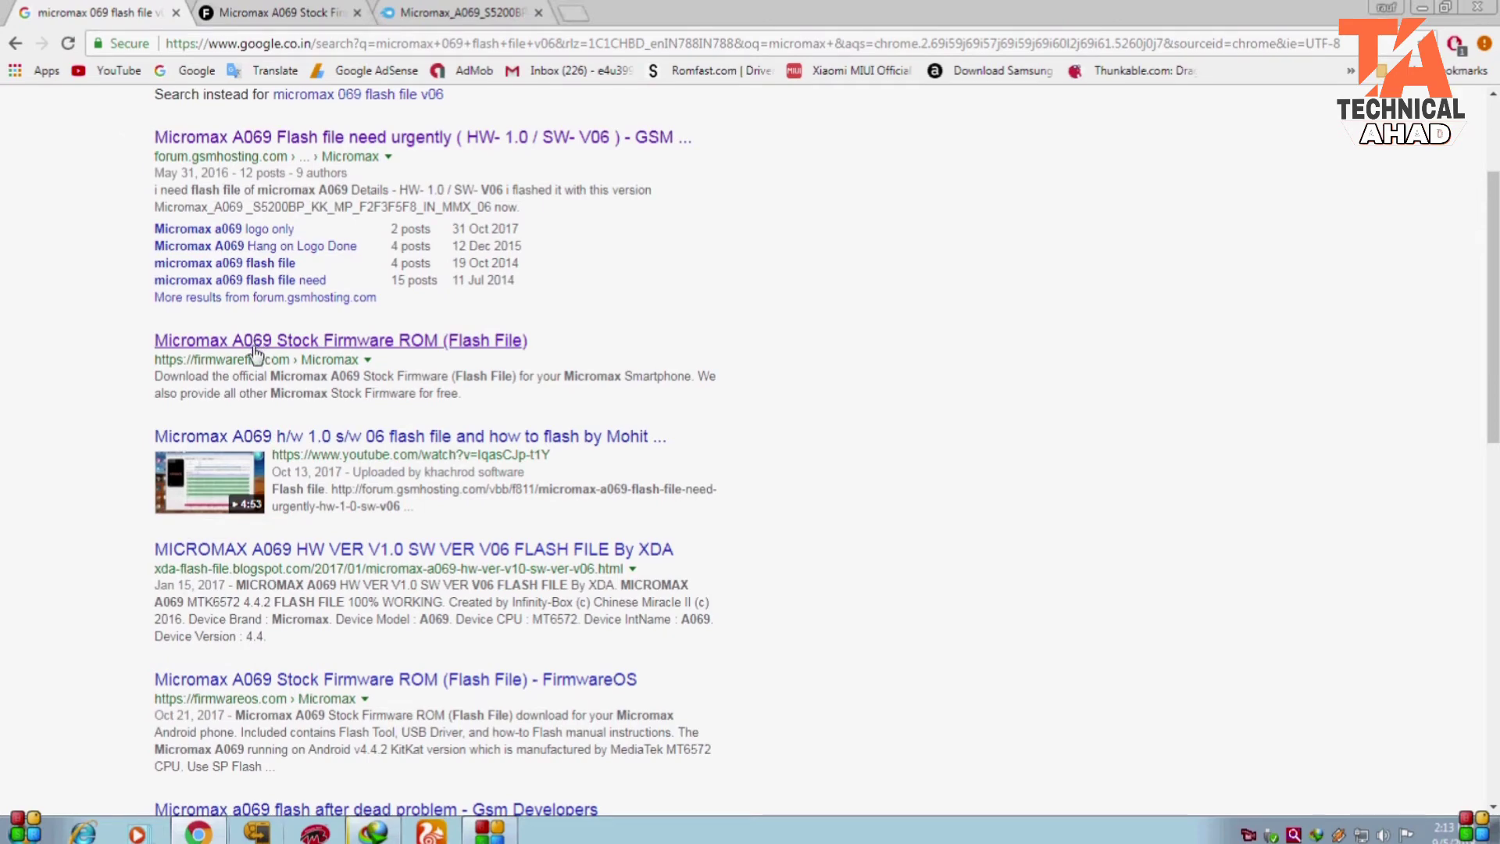
View the firmwarefile.com page and the MediaFire download page for the Micromax A069 firmware, and minimize the browser
{"action": "left_click", "coordinate": [283, 9]}
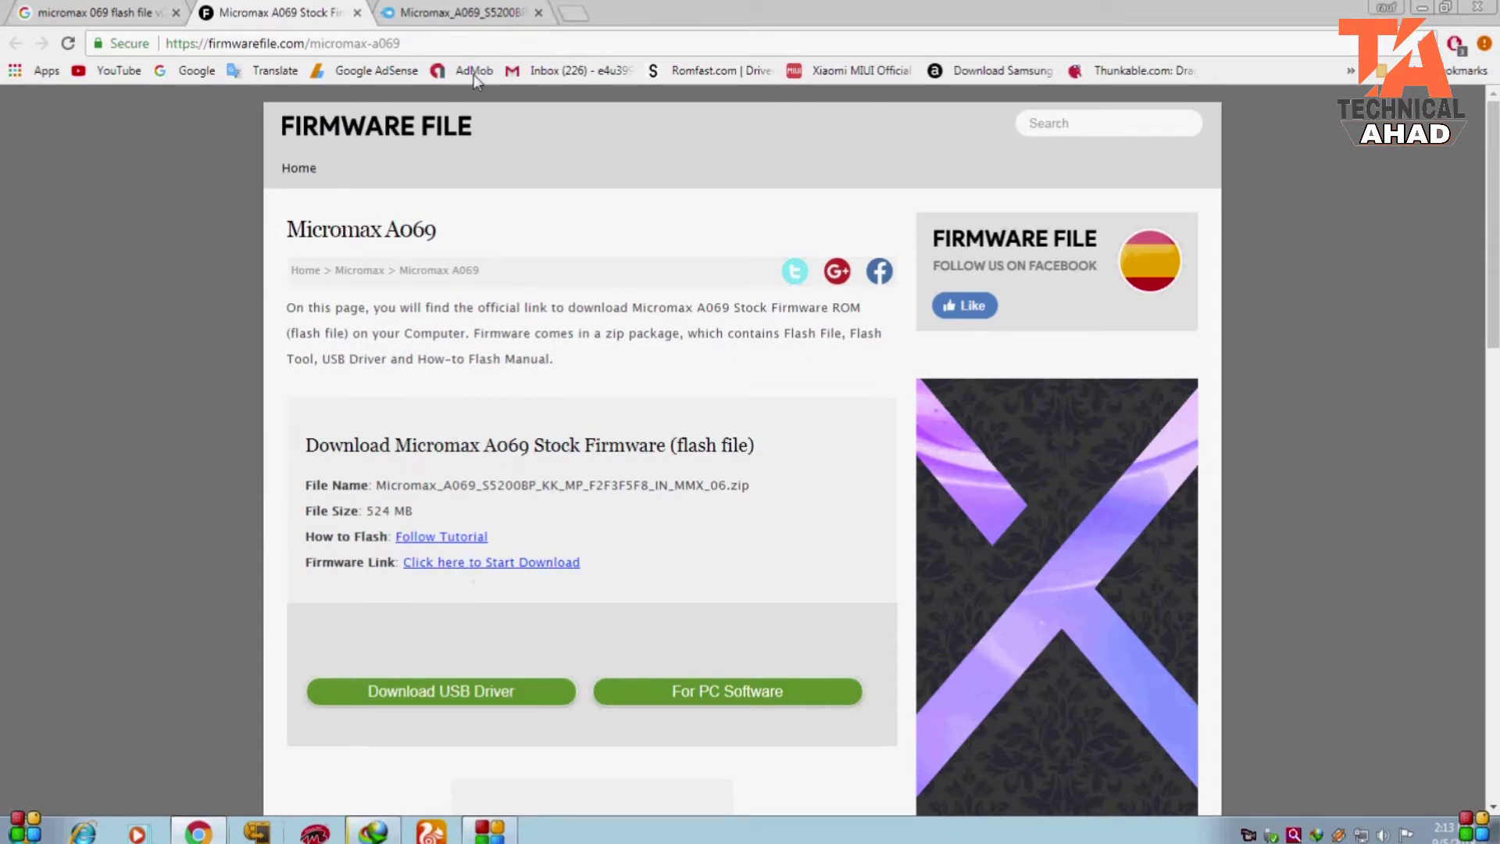
{"action": "left_click", "coordinate": [461, 10]}
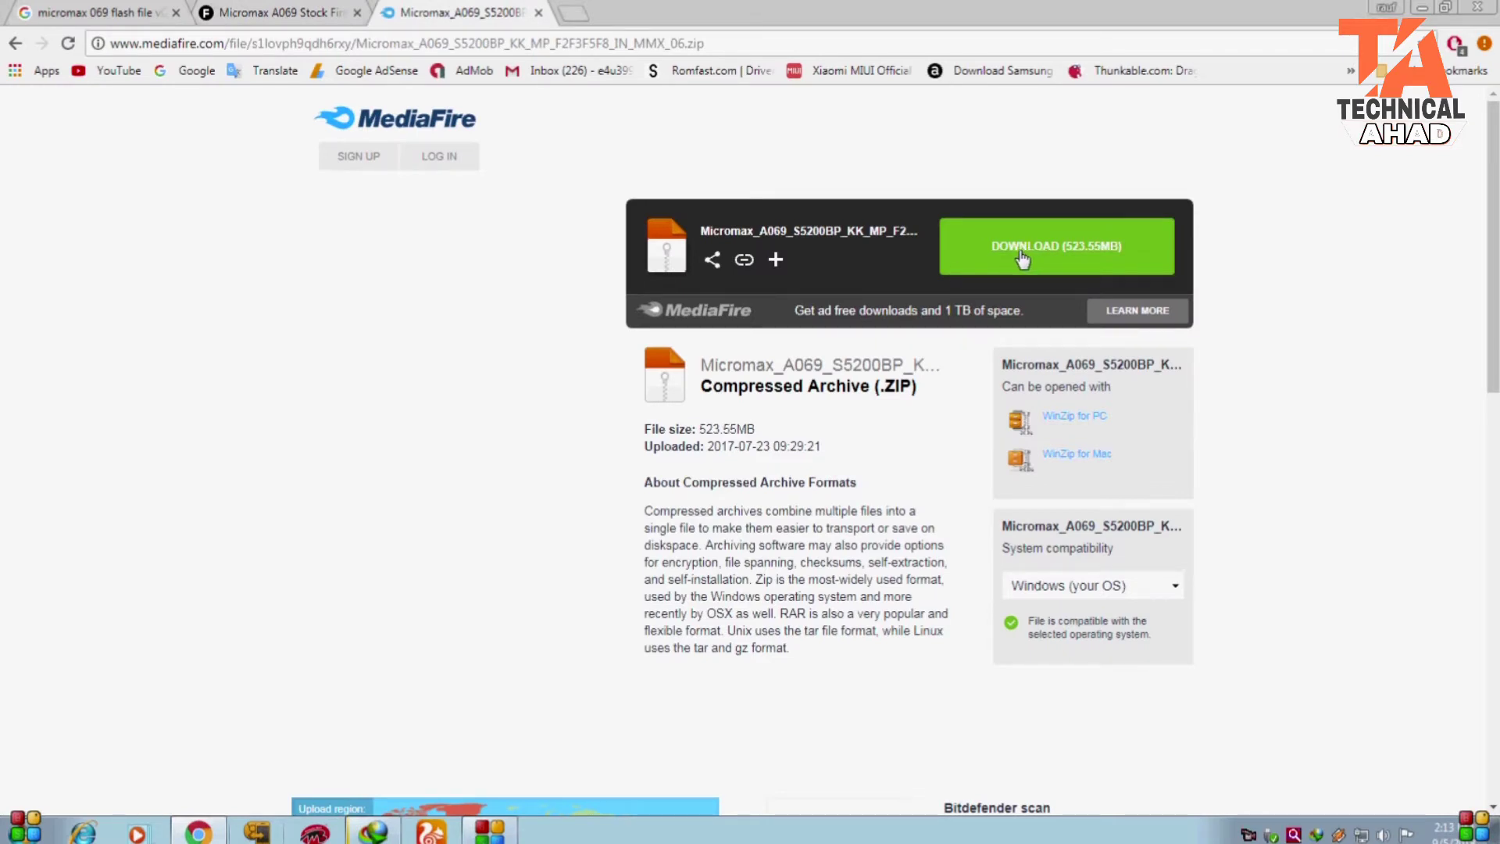
{"action": "left_click", "coordinate": [1420, 10]}
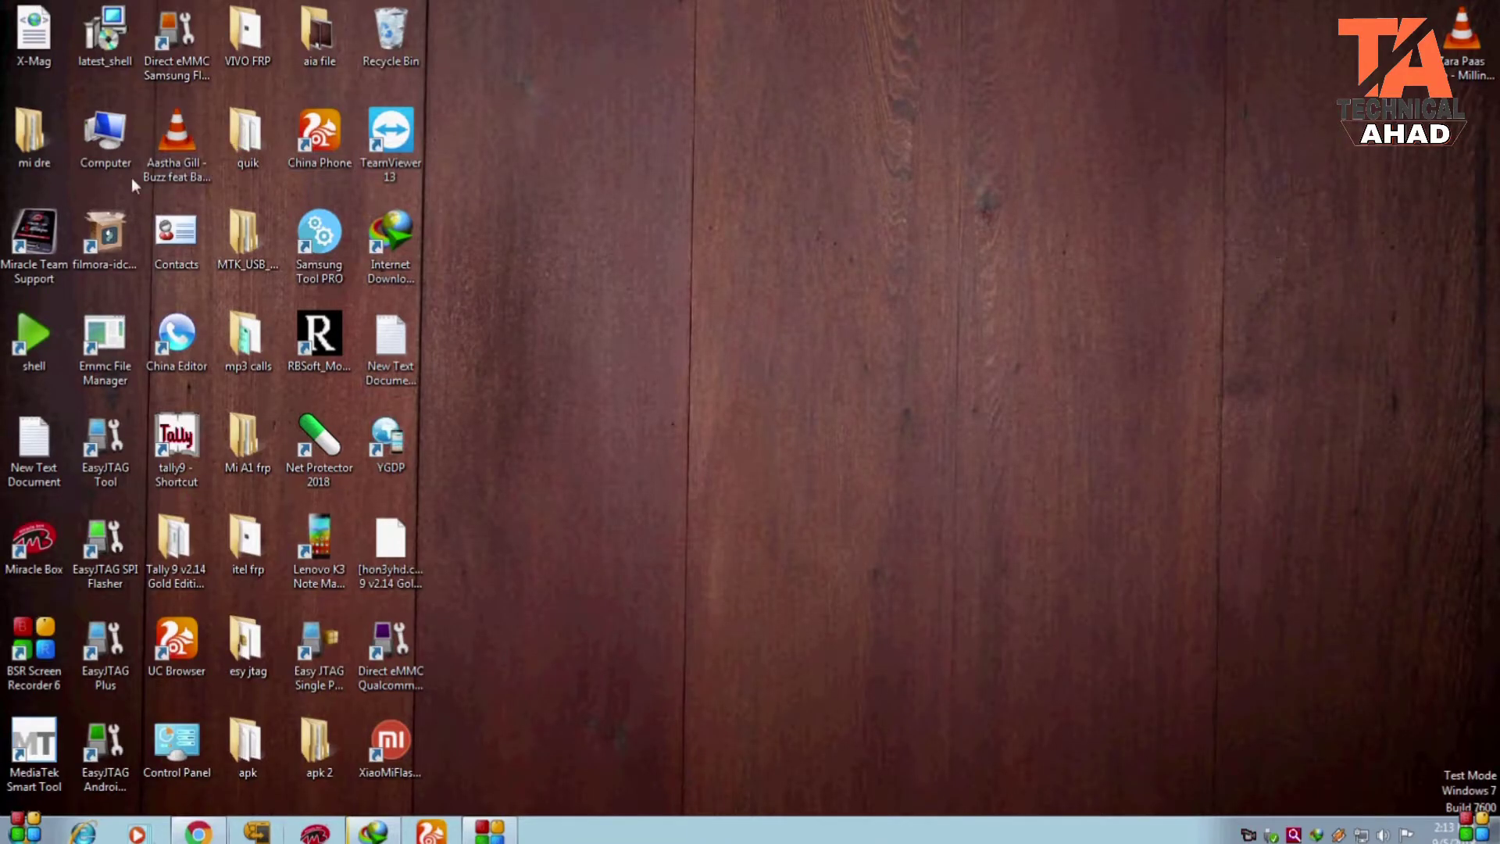
Open the folder "microma A69 v06" under SOFTWARE td\MICROMAX on the Elements (G:) drive
{"action": "double_click", "coordinate": [105, 133]}
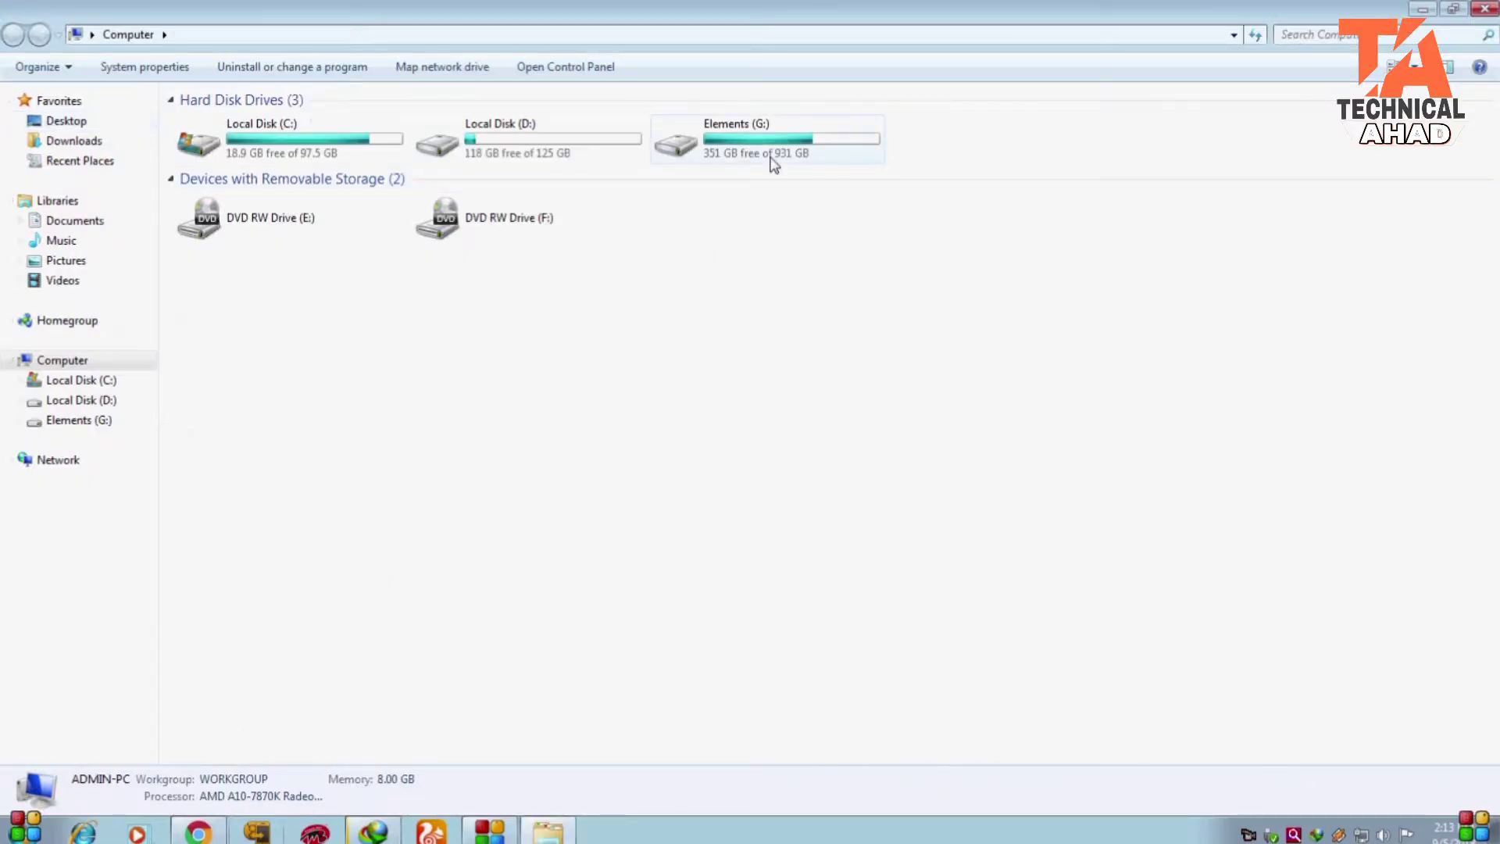
{"action": "double_click", "coordinate": [774, 160]}
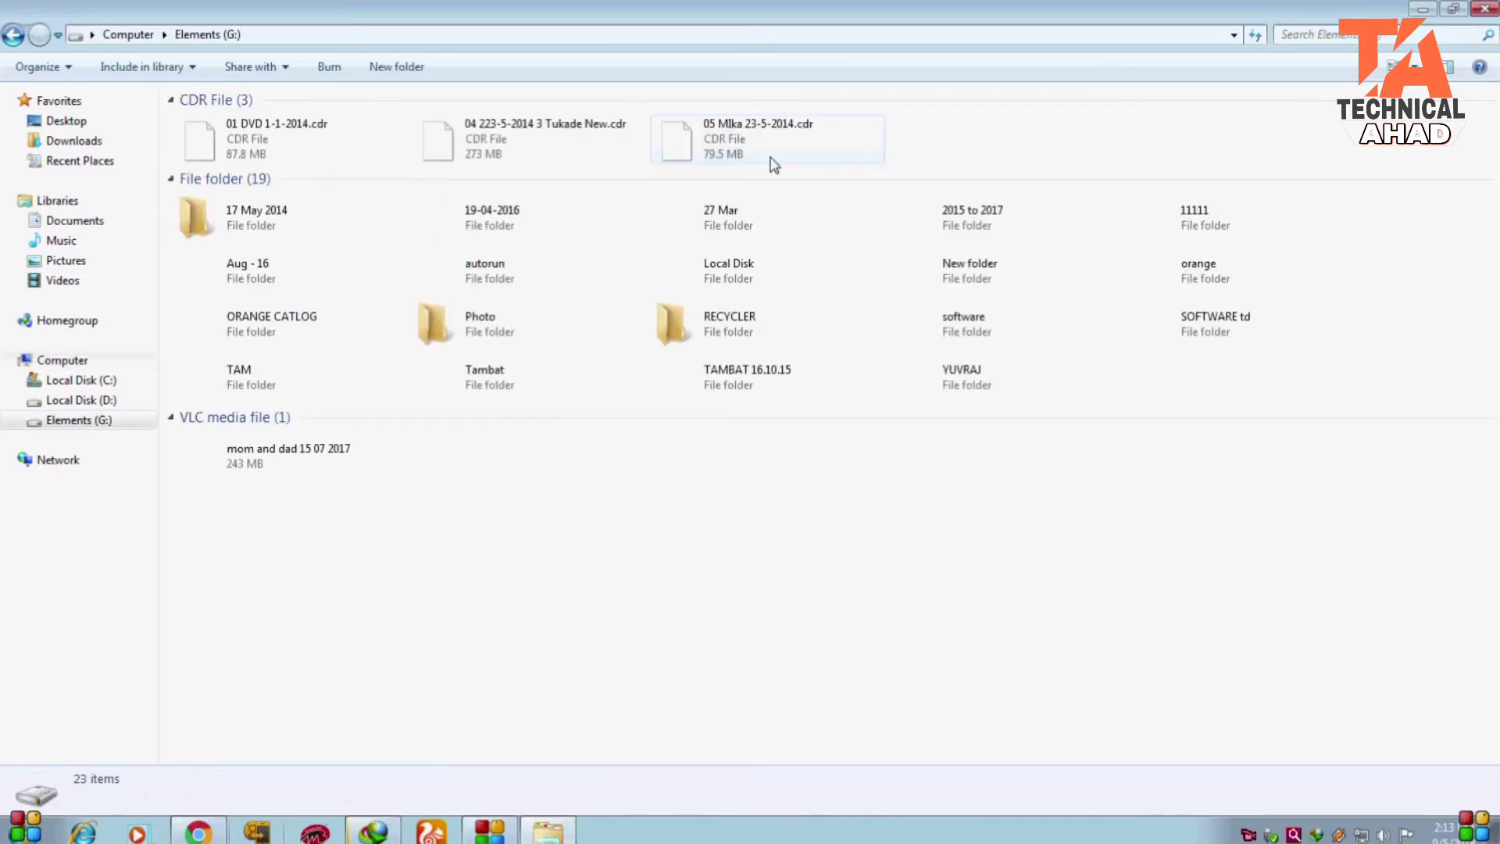
{"action": "double_click", "coordinate": [1208, 344]}
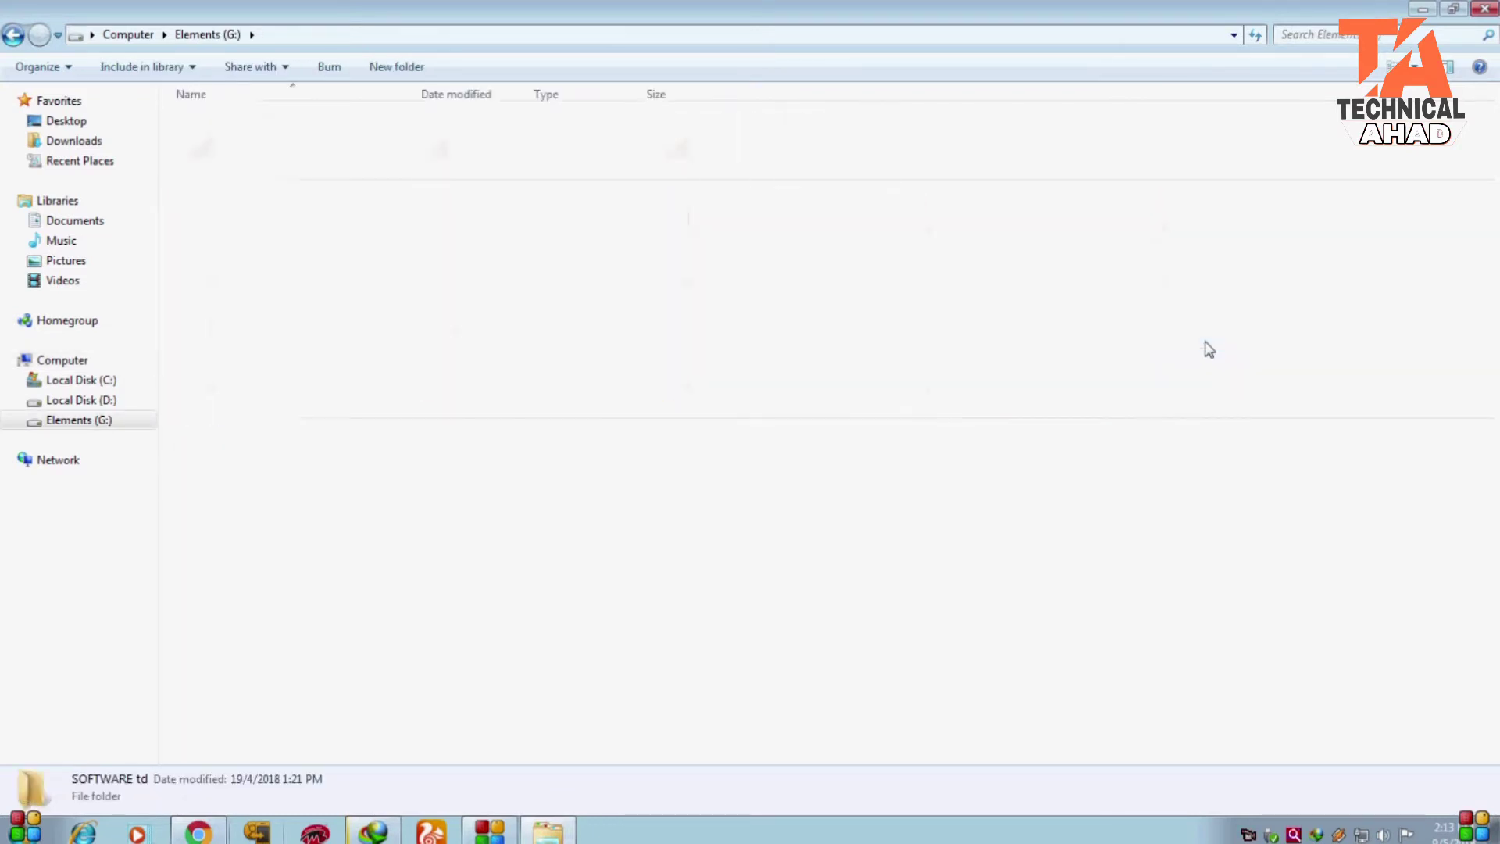
{"action": "double_click", "coordinate": [282, 310]}
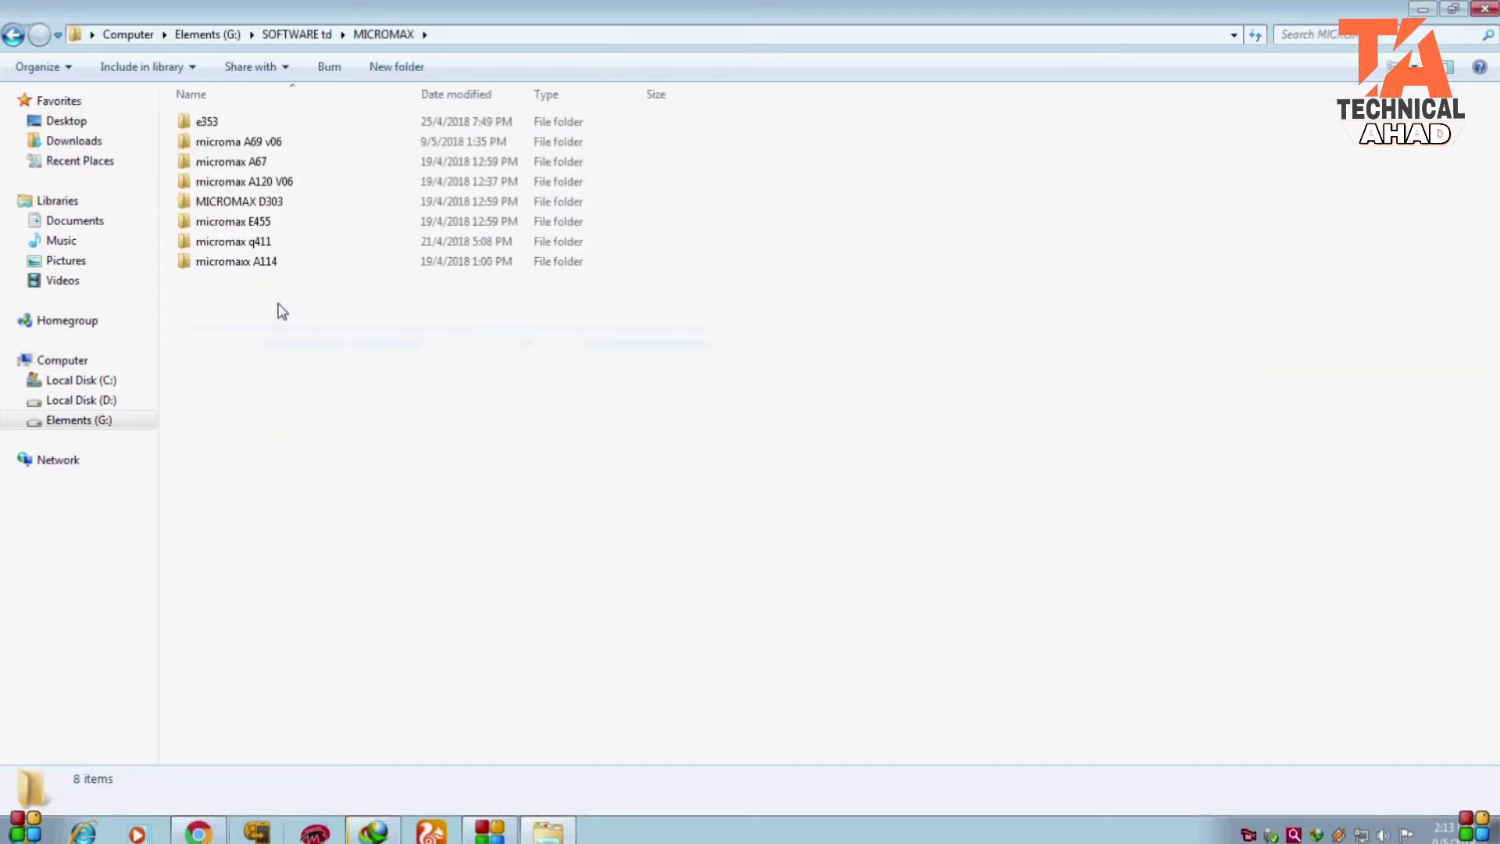
{"action": "double_click", "coordinate": [260, 148]}
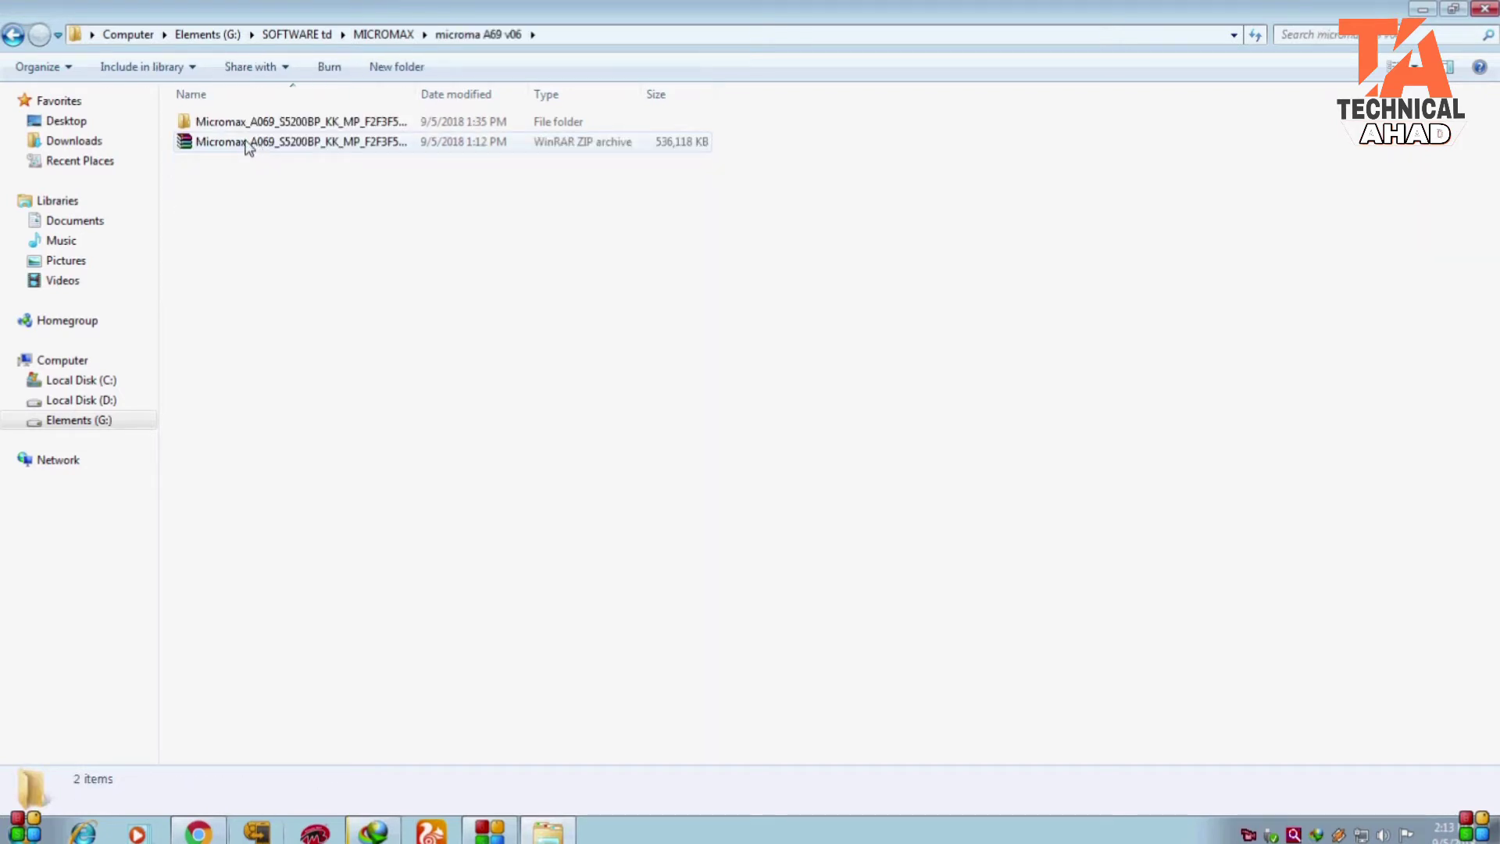
Go through the extracted Micromax_A069_S5200BP_KK_MP_F2F3F5F8_IN_MMX_06 folders to SP Flash Tool v5.1708 and launch flash_tool
{"action": "right_click", "coordinate": [248, 149]}
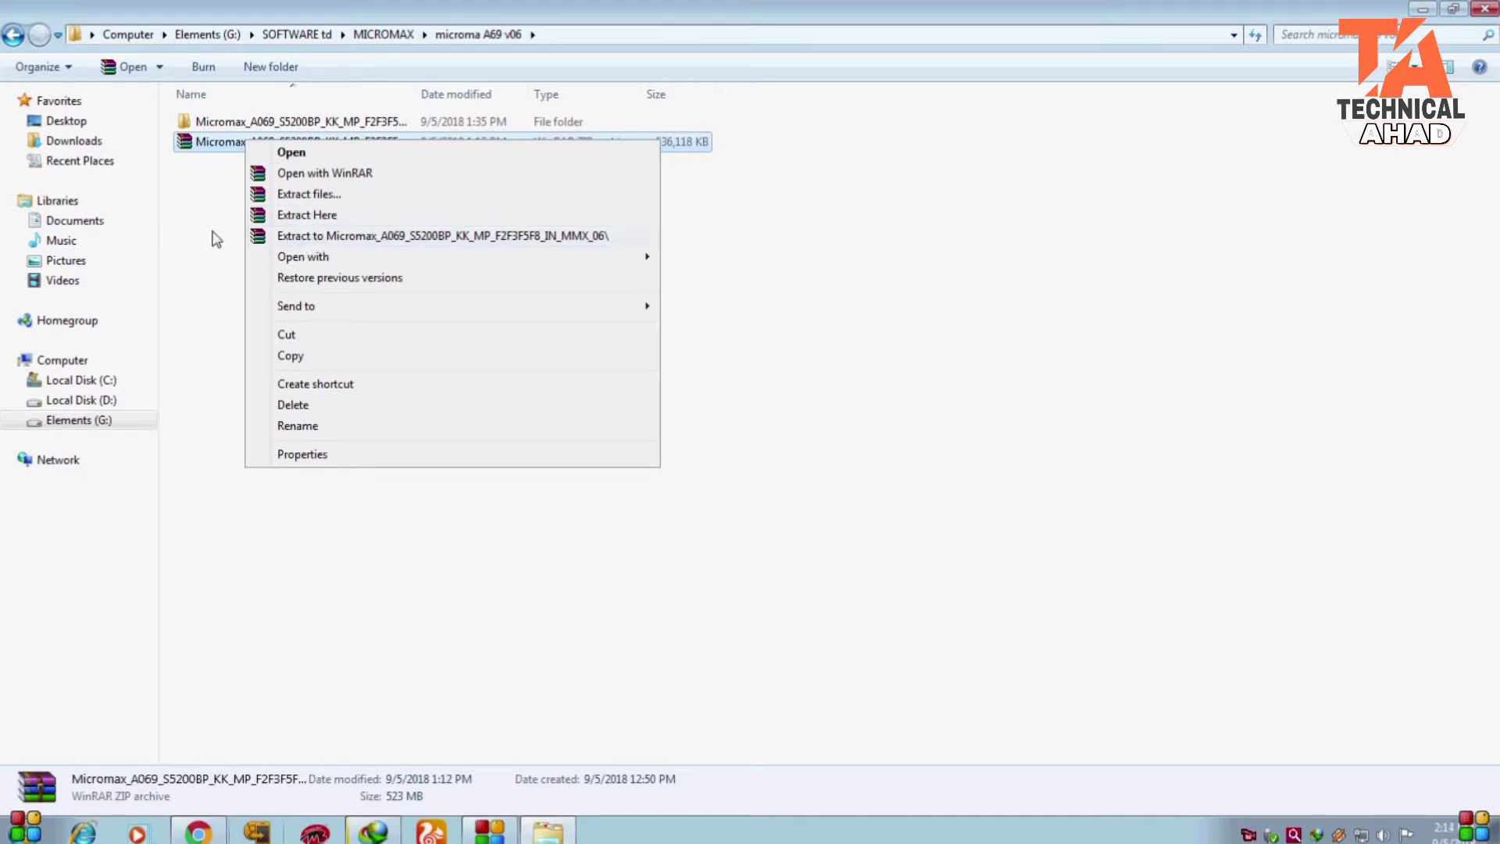
{"action": "left_click", "coordinate": [220, 154]}
{"action": "double_click", "coordinate": [221, 122]}
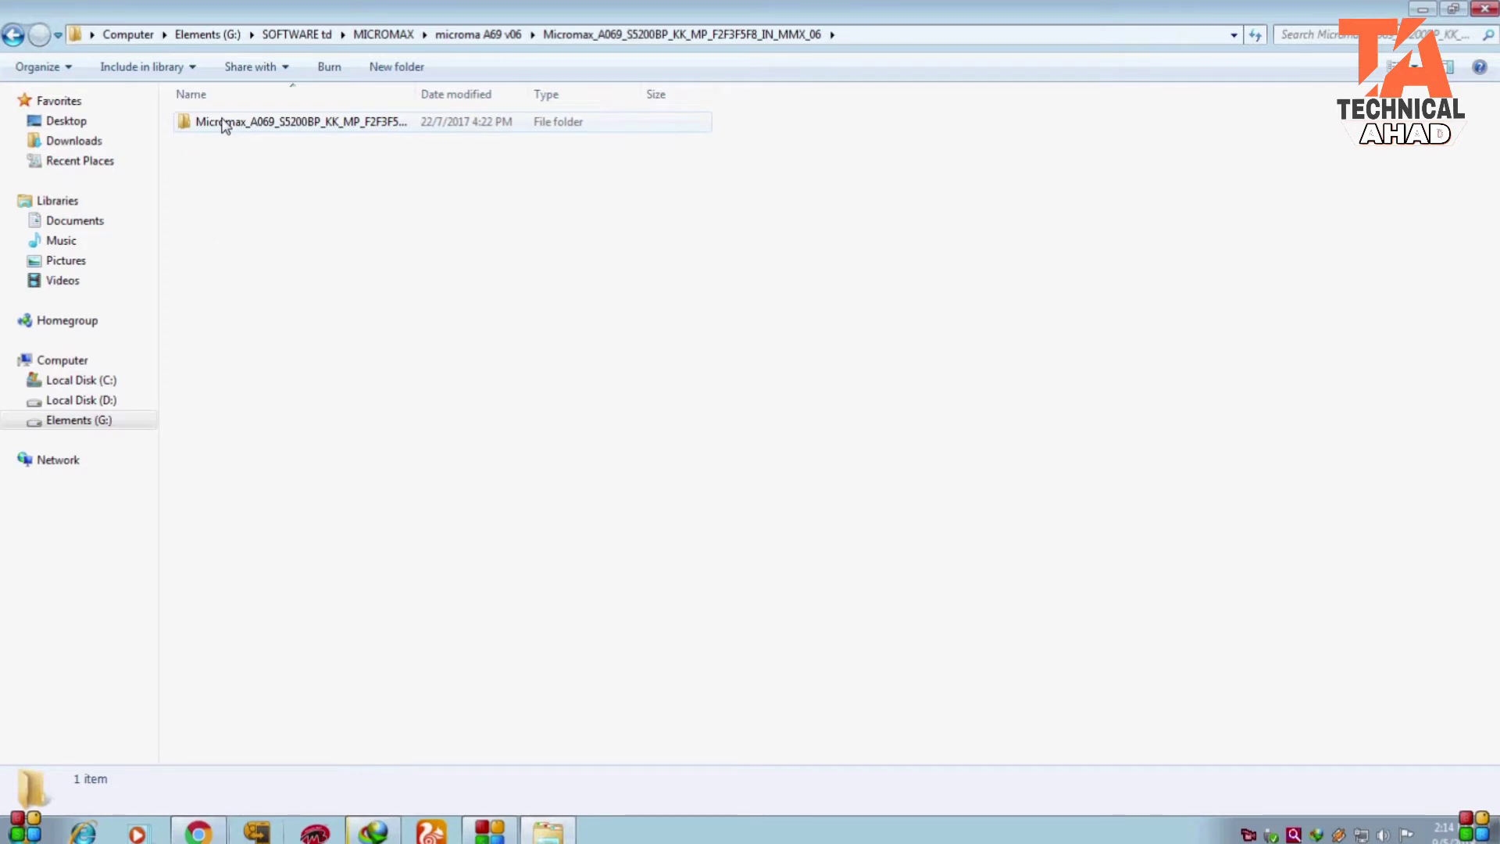
{"action": "double_click", "coordinate": [224, 123]}
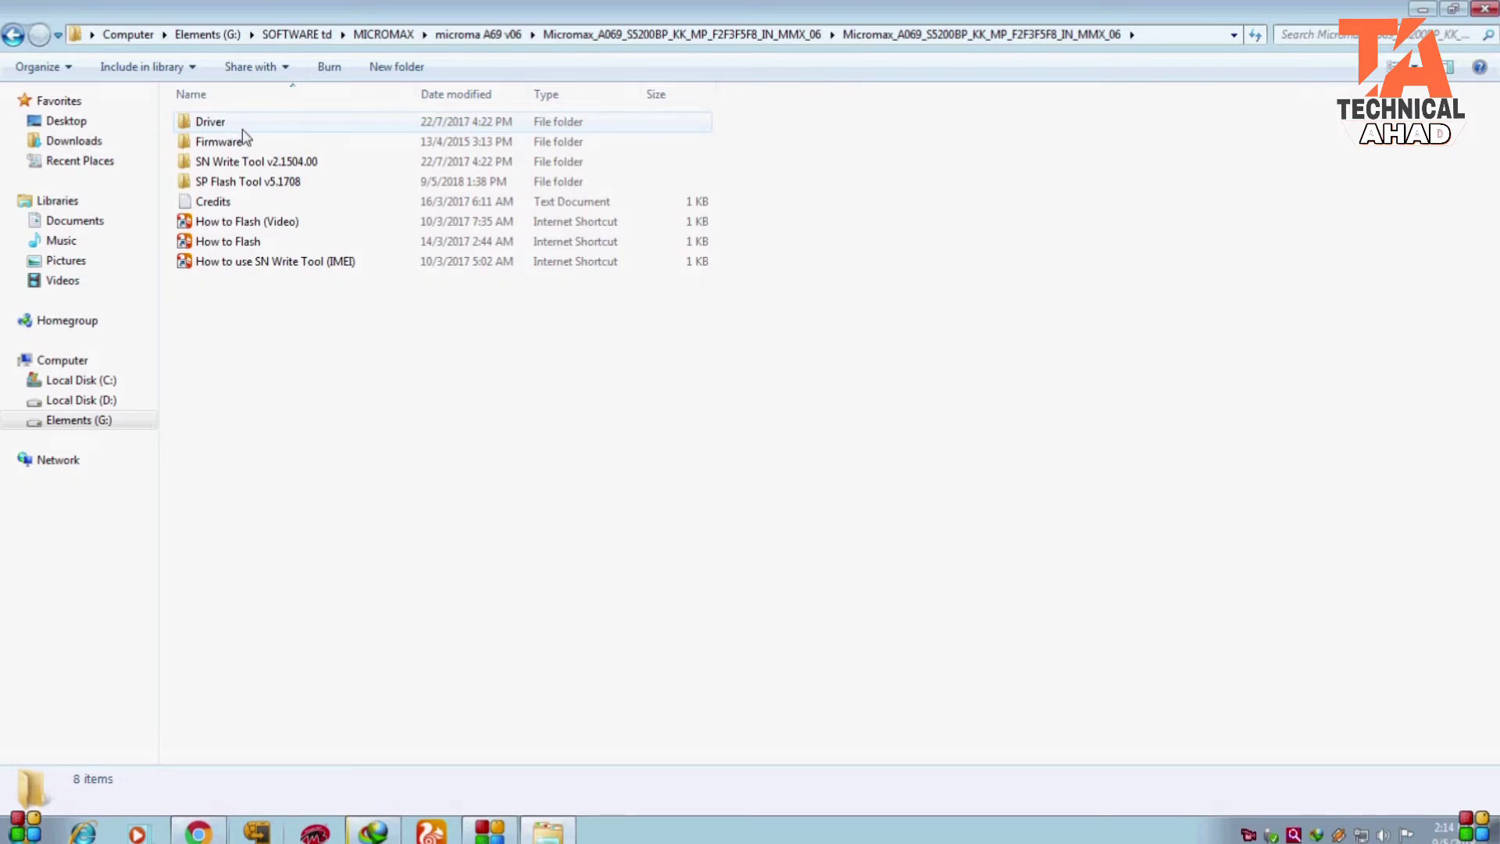
{"action": "double_click", "coordinate": [247, 187]}
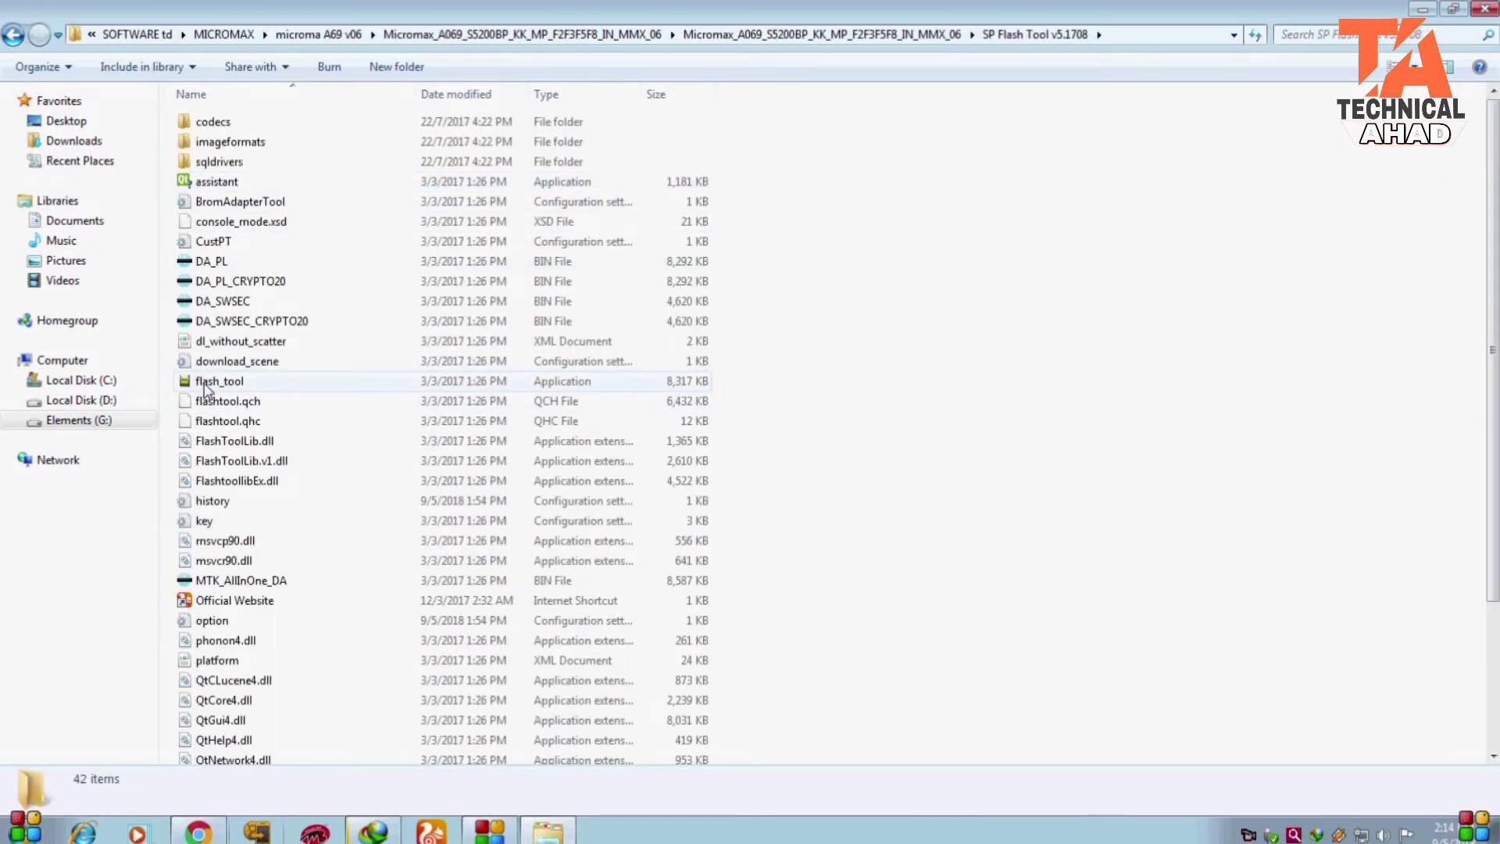
{"action": "double_click", "coordinate": [252, 383]}
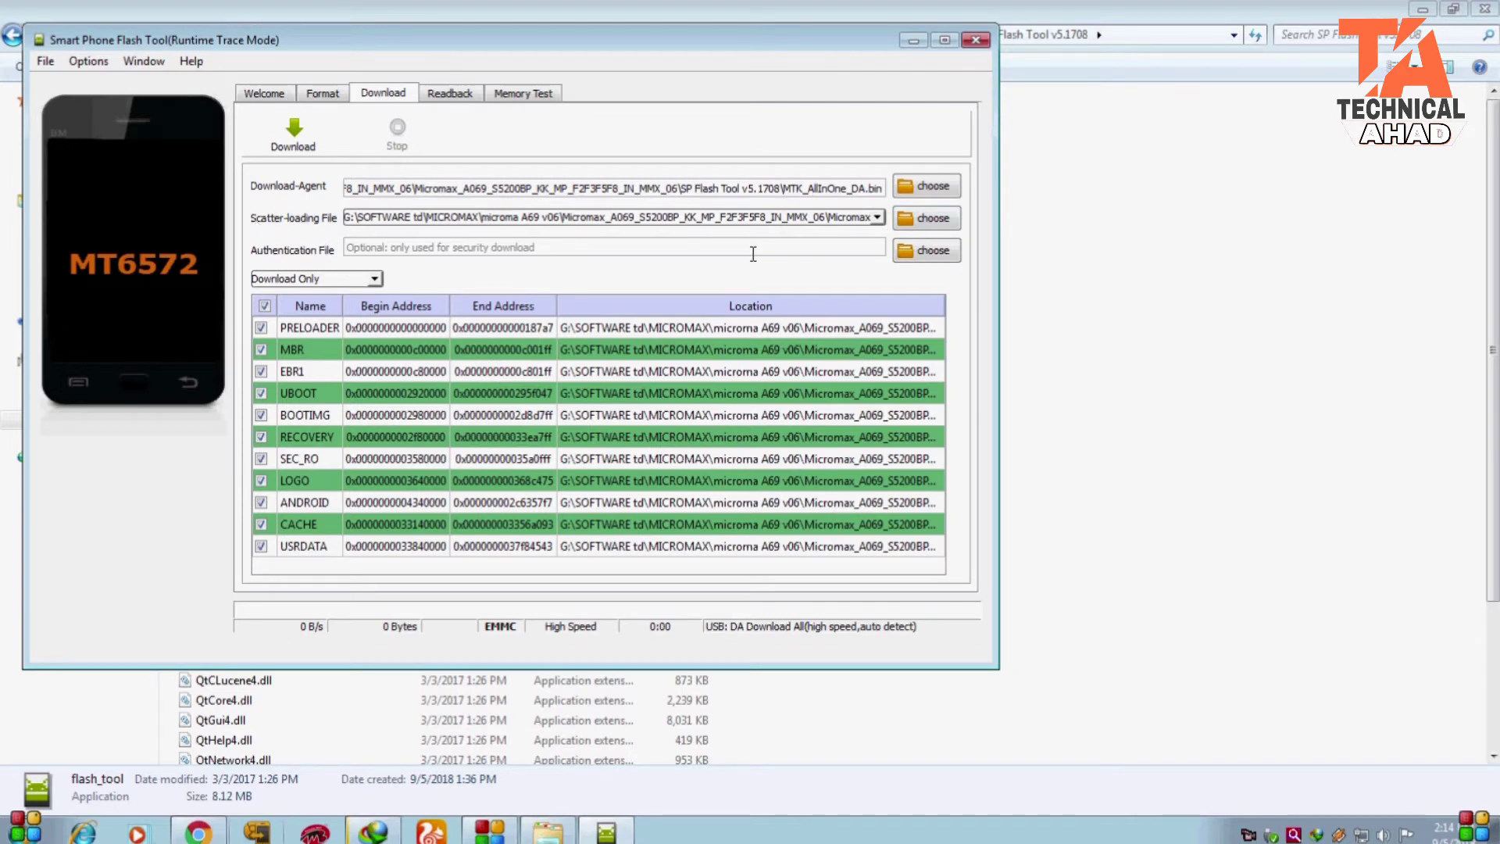
Load MT6572_Android_scatter from the Micromax A069 package's Firmware folder on drive G: as the scatter-loading file
{"action": "left_click", "coordinate": [928, 219]}
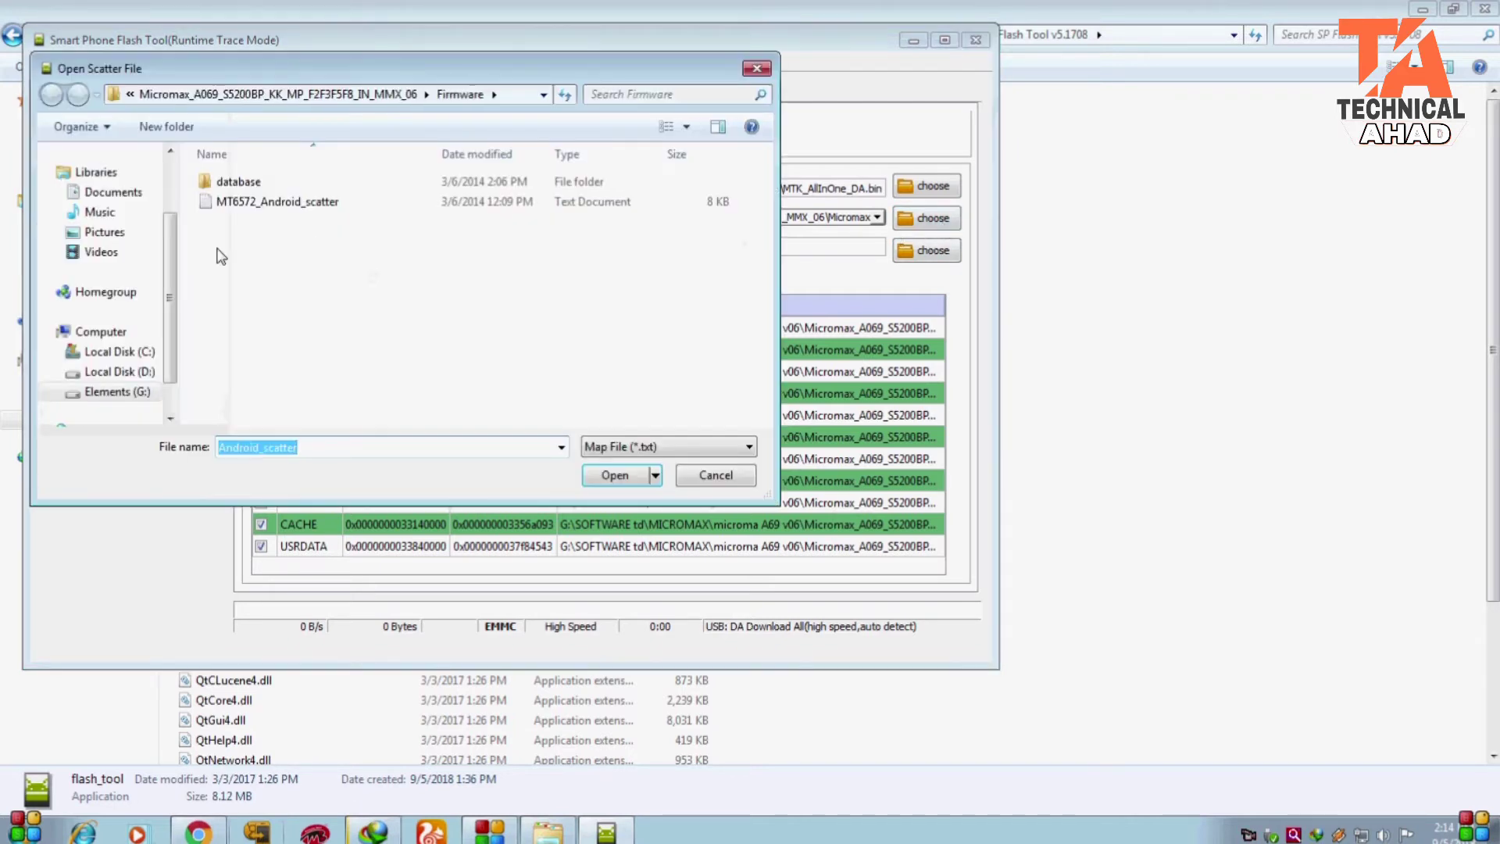
{"action": "left_click", "coordinate": [141, 394]}
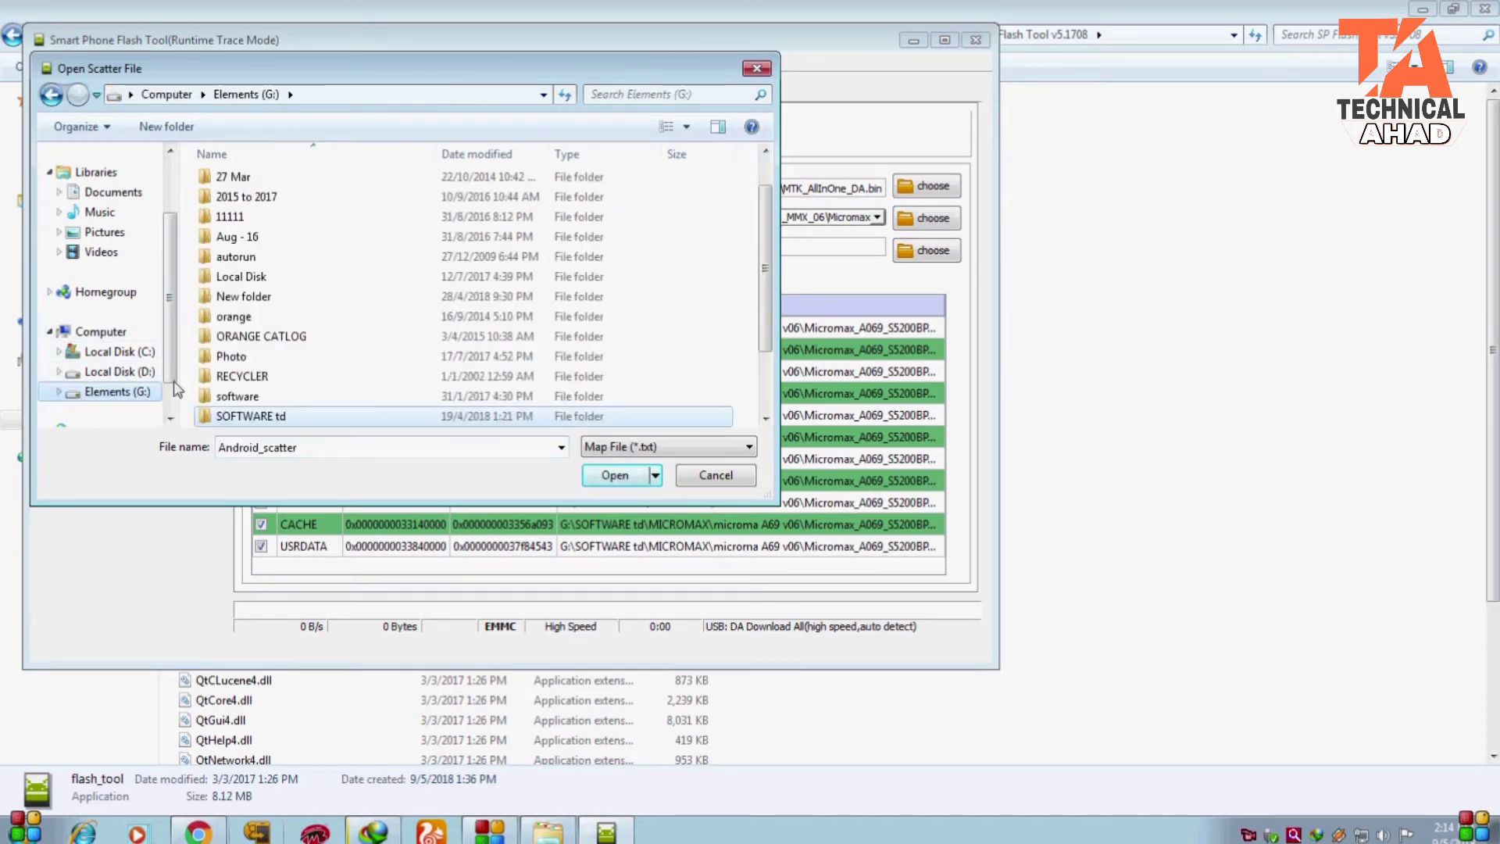
{"action": "double_click", "coordinate": [281, 415]}
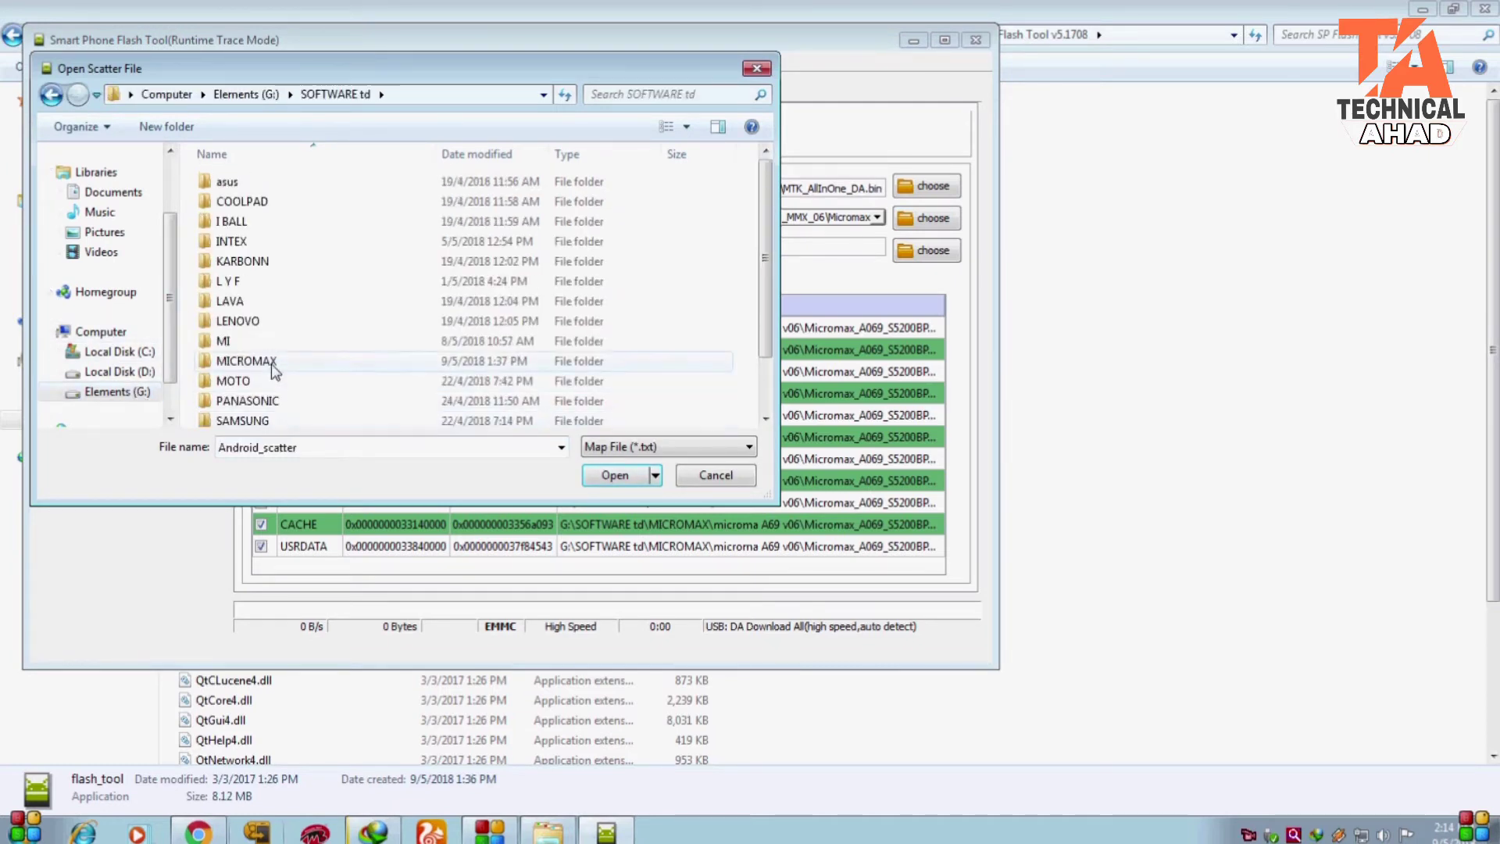
{"action": "double_click", "coordinate": [274, 363]}
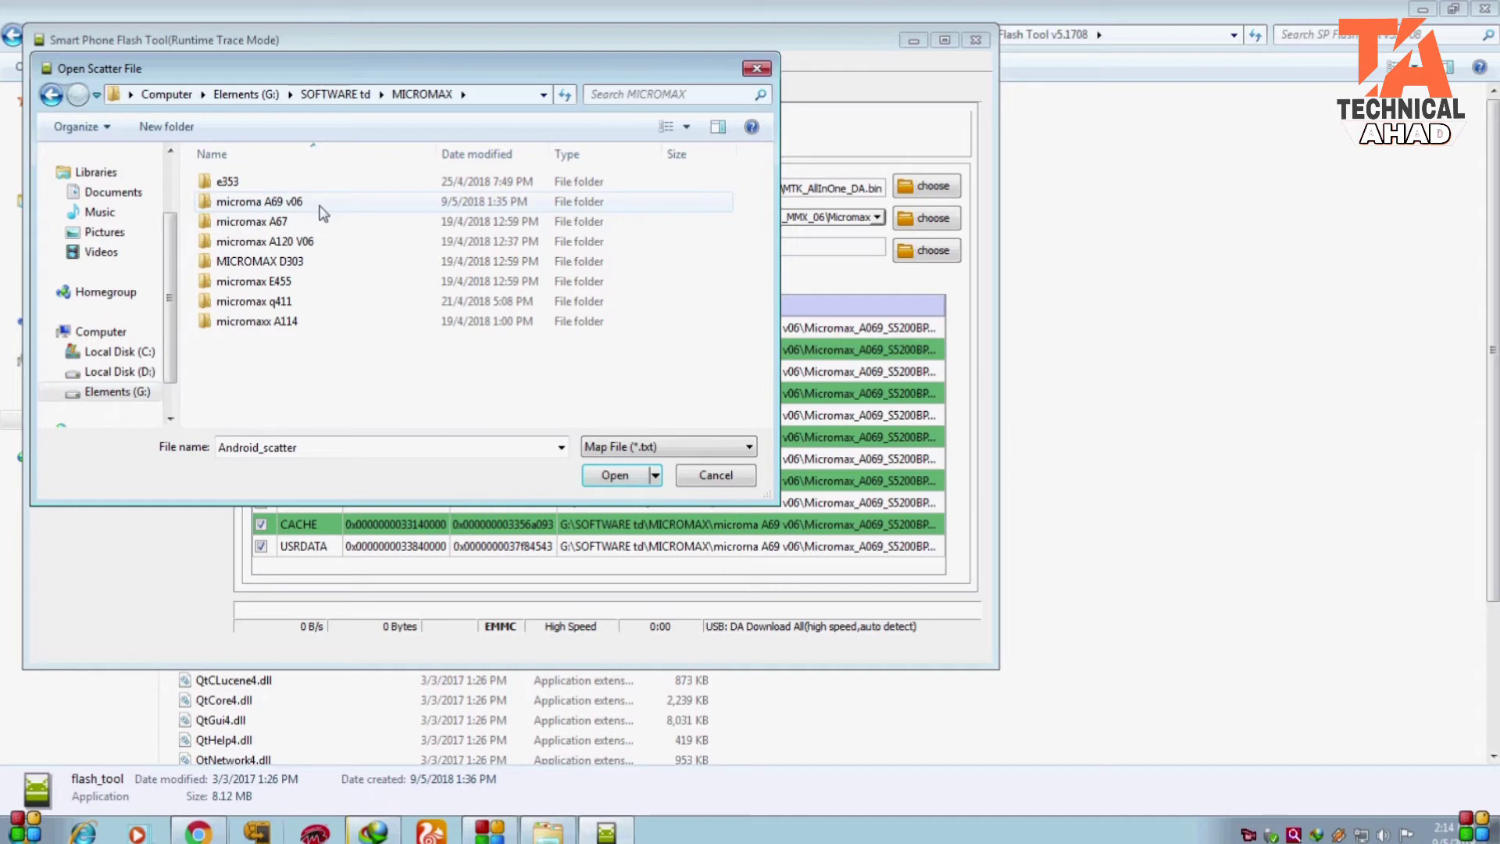
{"action": "double_click", "coordinate": [320, 204]}
{"action": "double_click", "coordinate": [320, 187]}
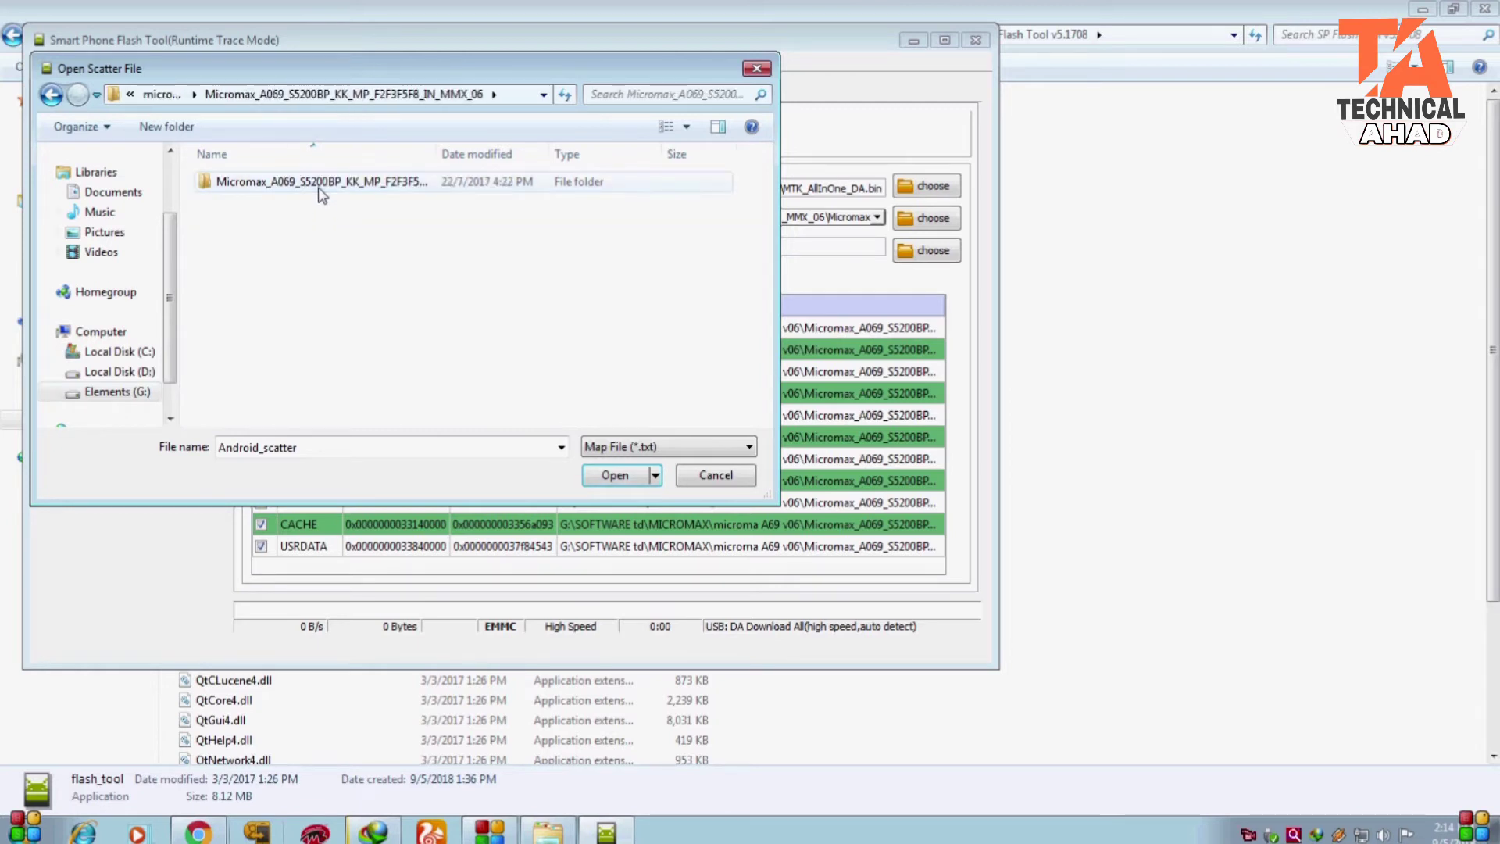
{"action": "double_click", "coordinate": [320, 183]}
{"action": "double_click", "coordinate": [270, 205]}
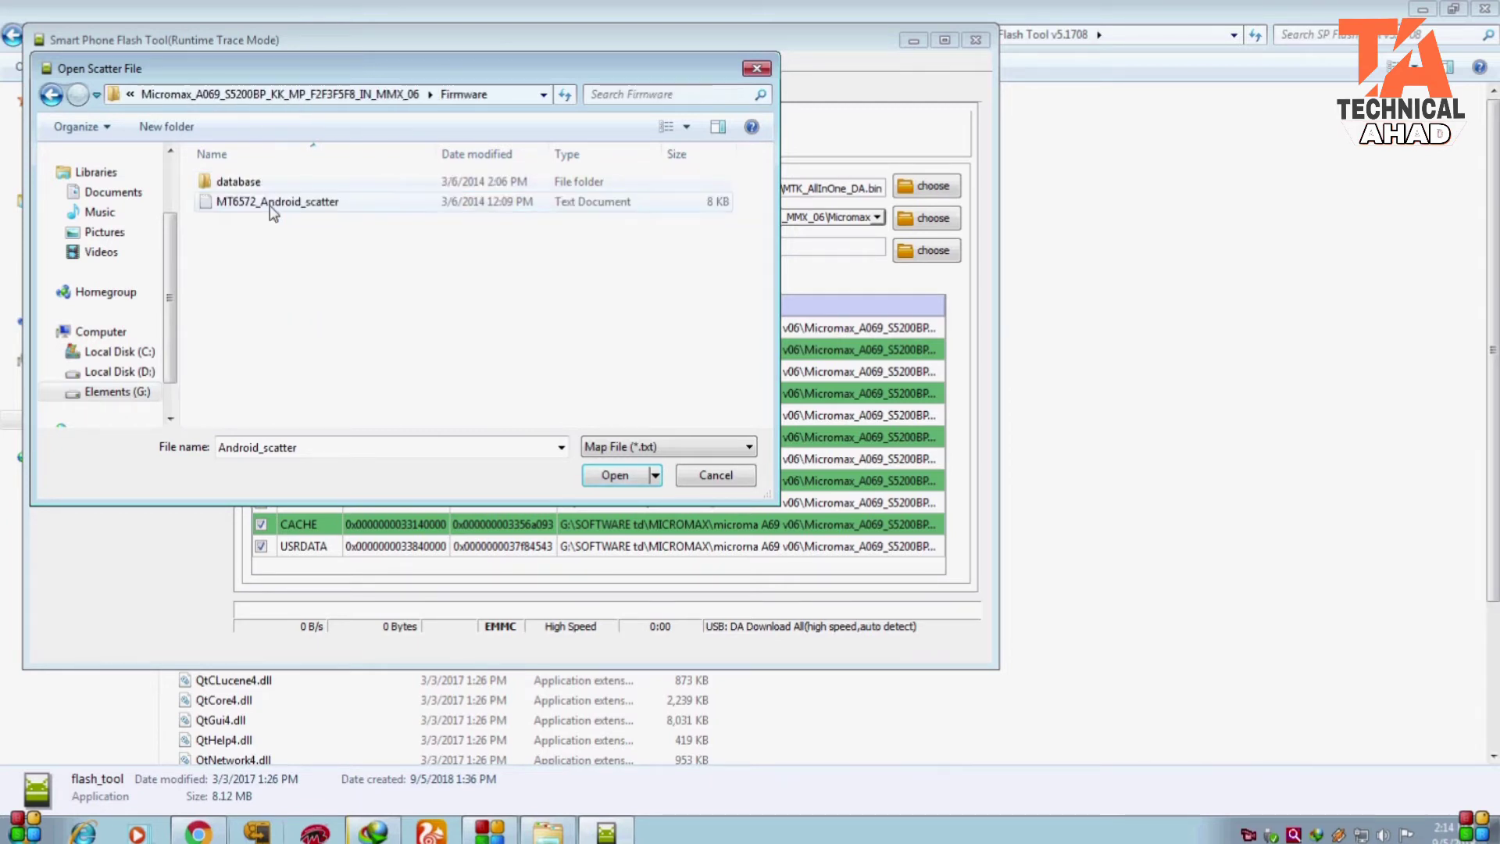
{"action": "left_click", "coordinate": [287, 203]}
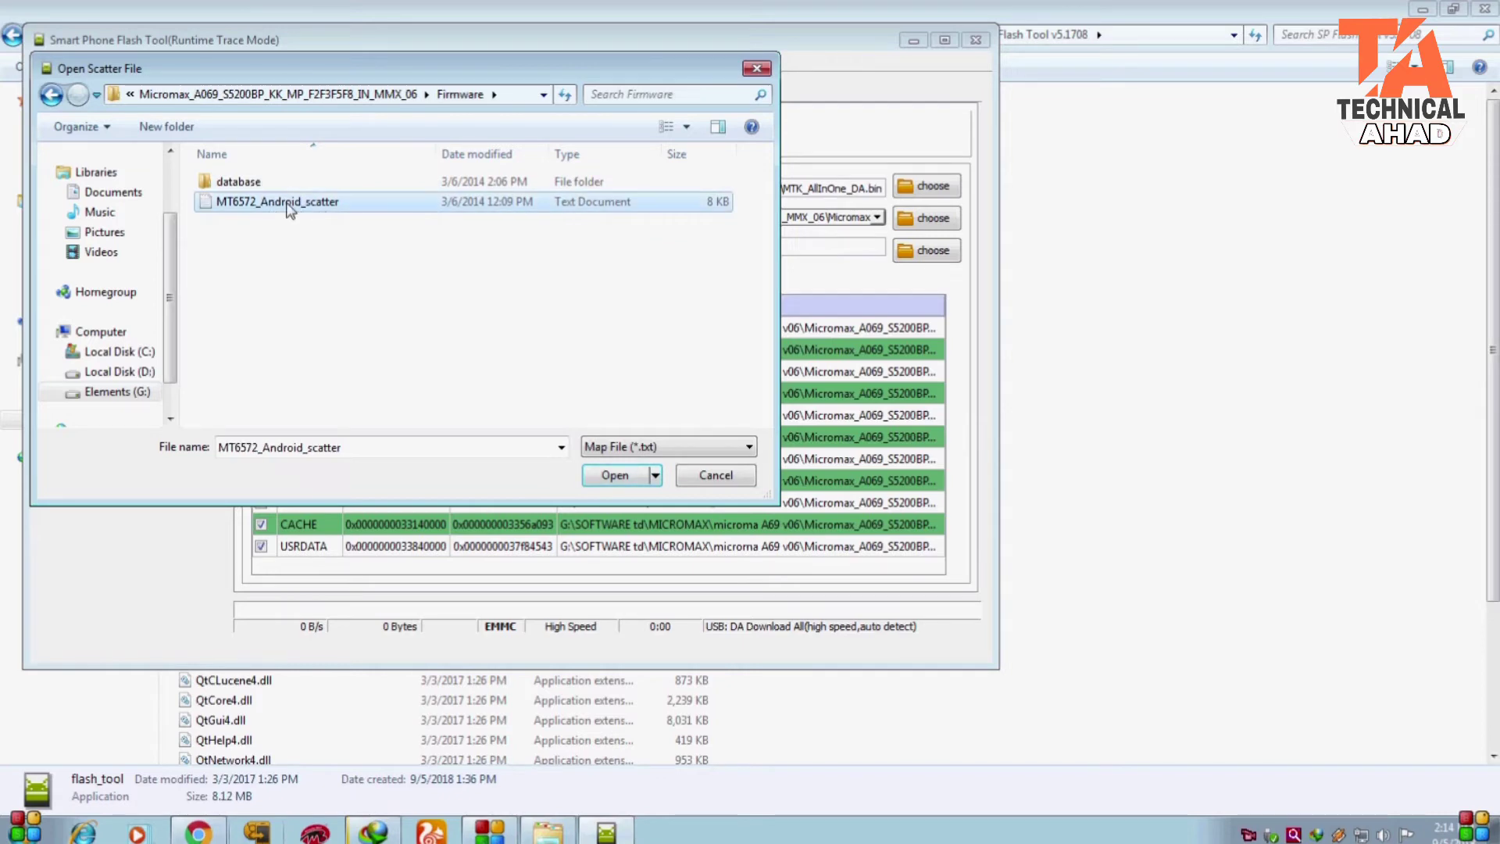
{"action": "double_click", "coordinate": [287, 202]}
Close the file browser window, set the flashing mode to Format All + Download and start the download to the phone
{"action": "left_click", "coordinate": [1484, 10]}
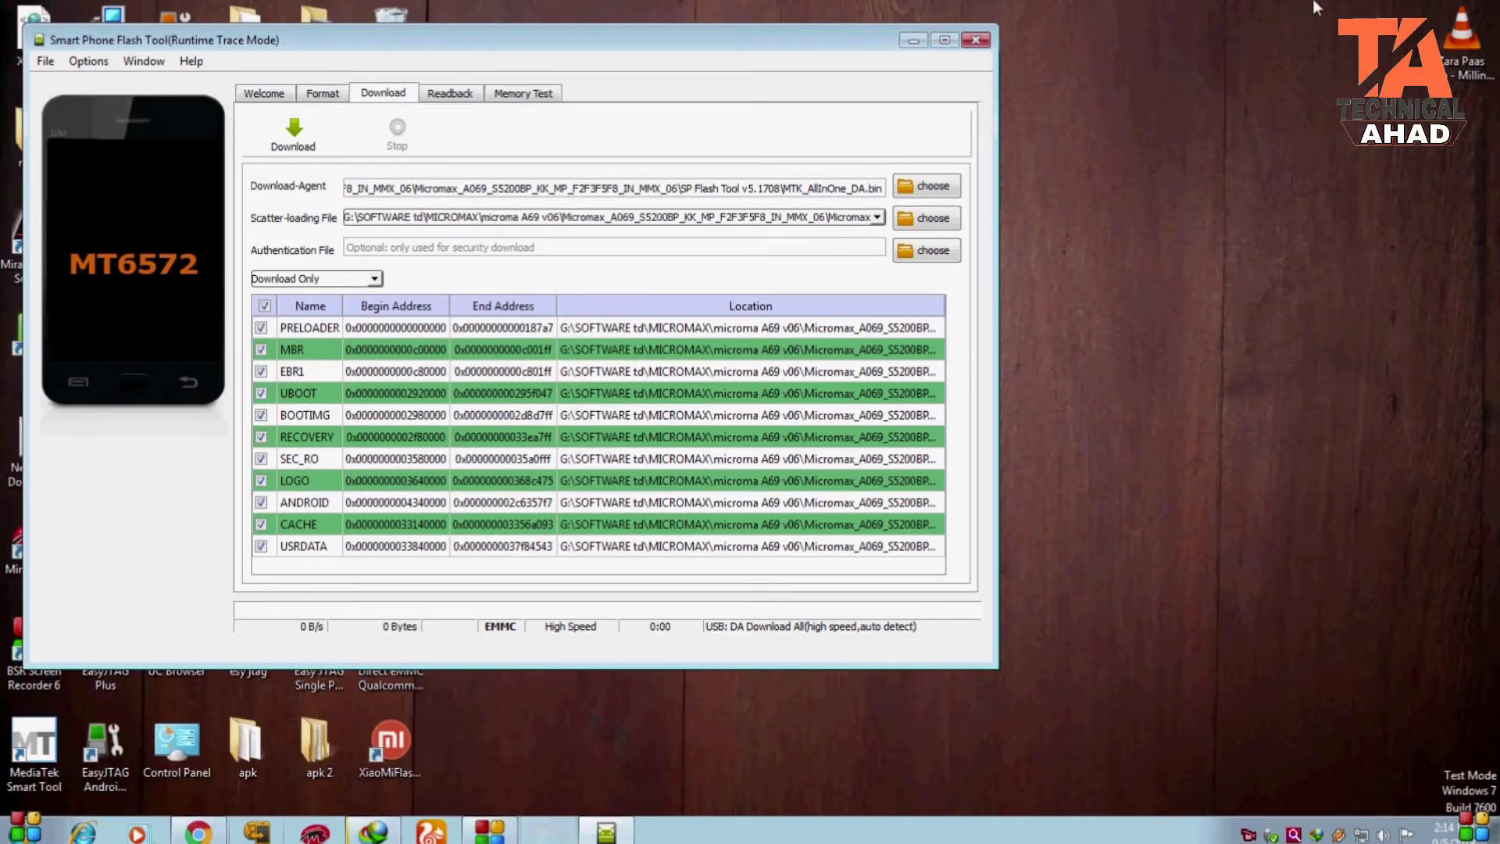
{"action": "left_click_drag", "start_coordinate": [791, 45], "coordinate": [1016, 37]}
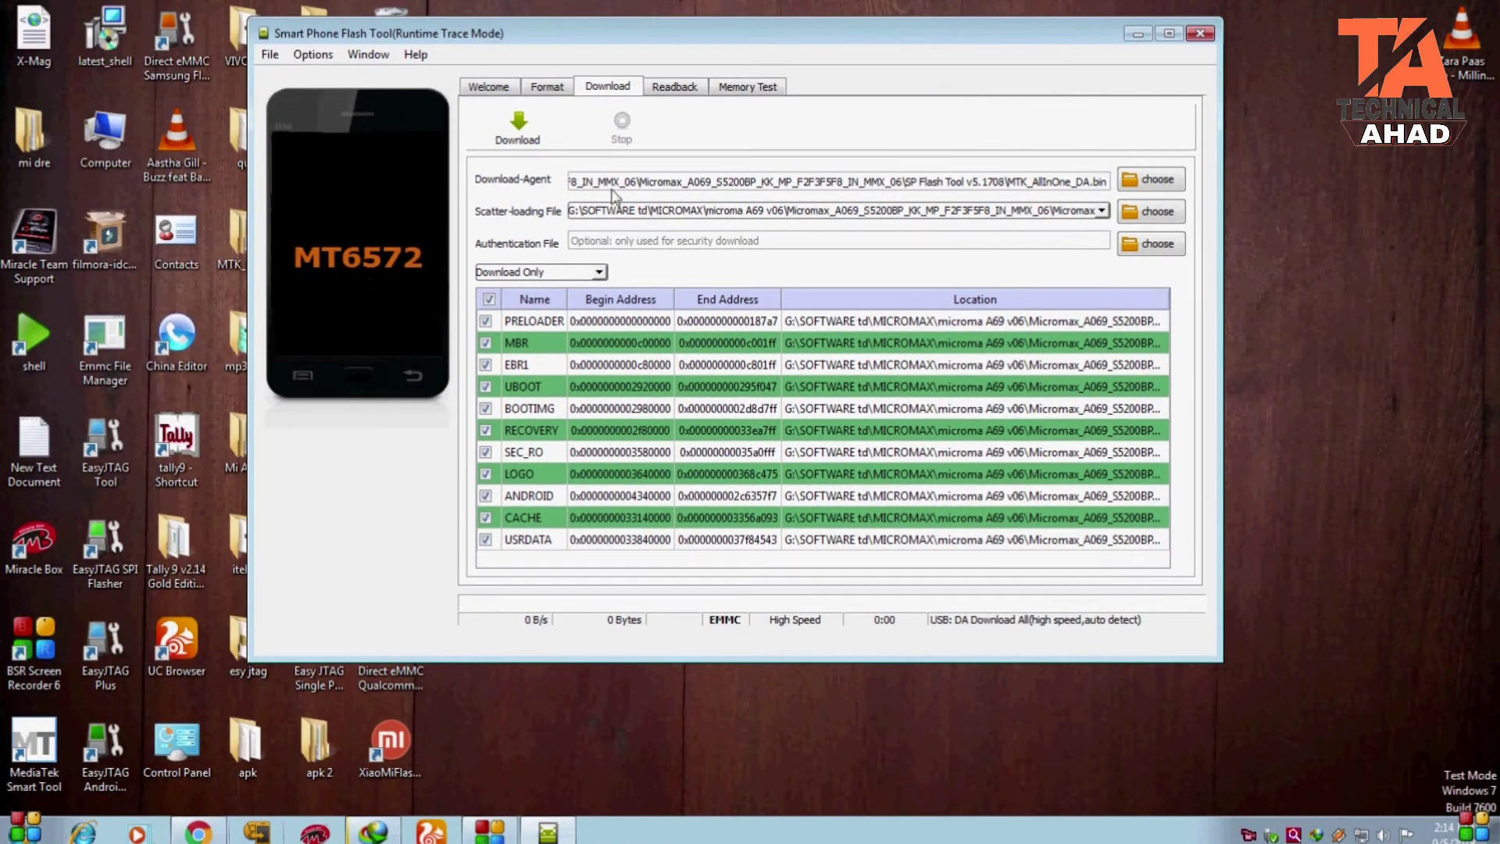
{"action": "left_click", "coordinate": [600, 272]}
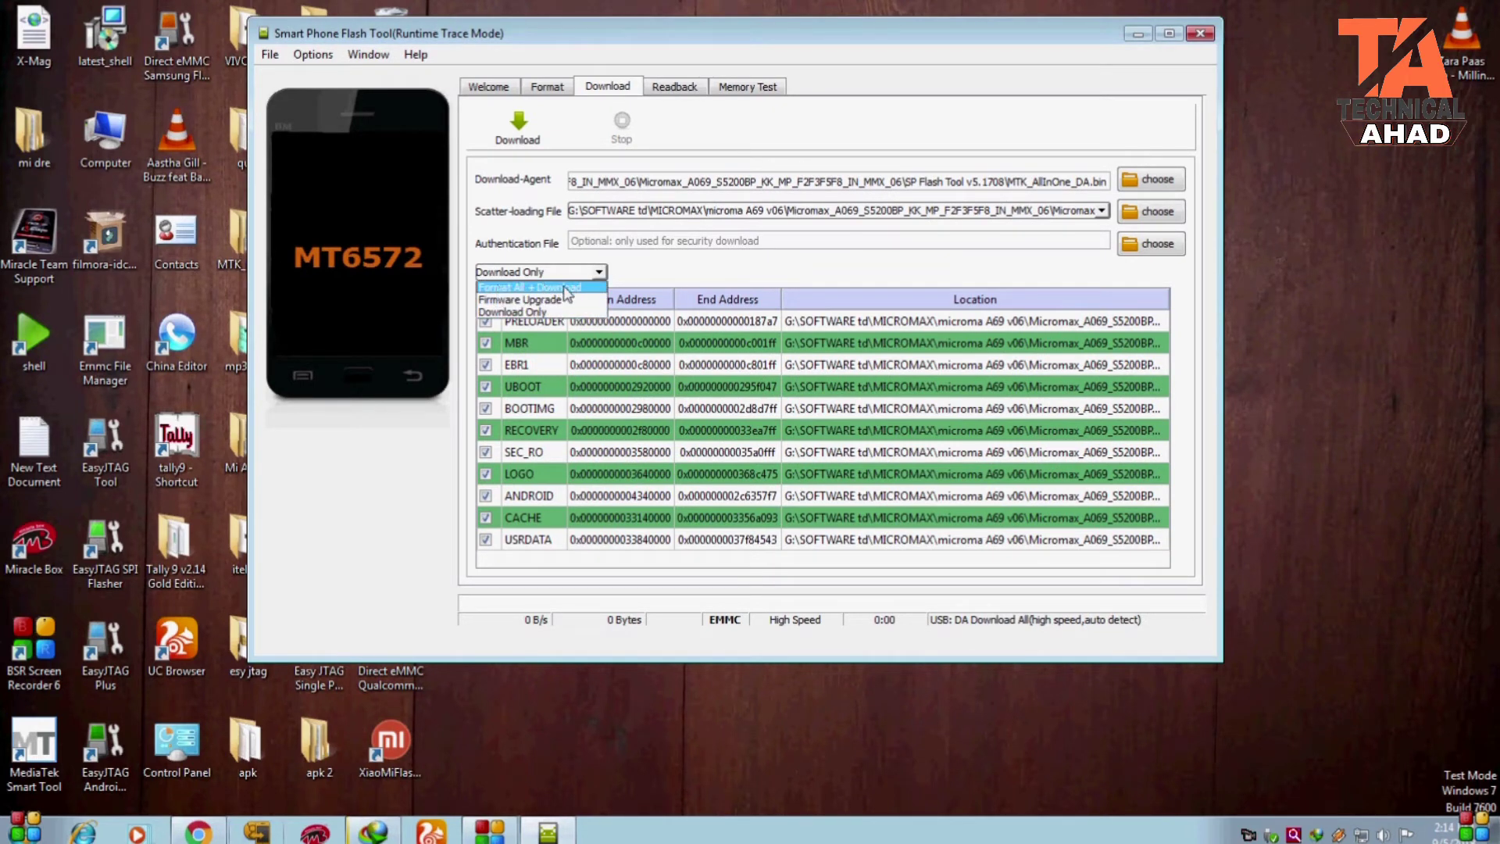
{"action": "left_click", "coordinate": [567, 288]}
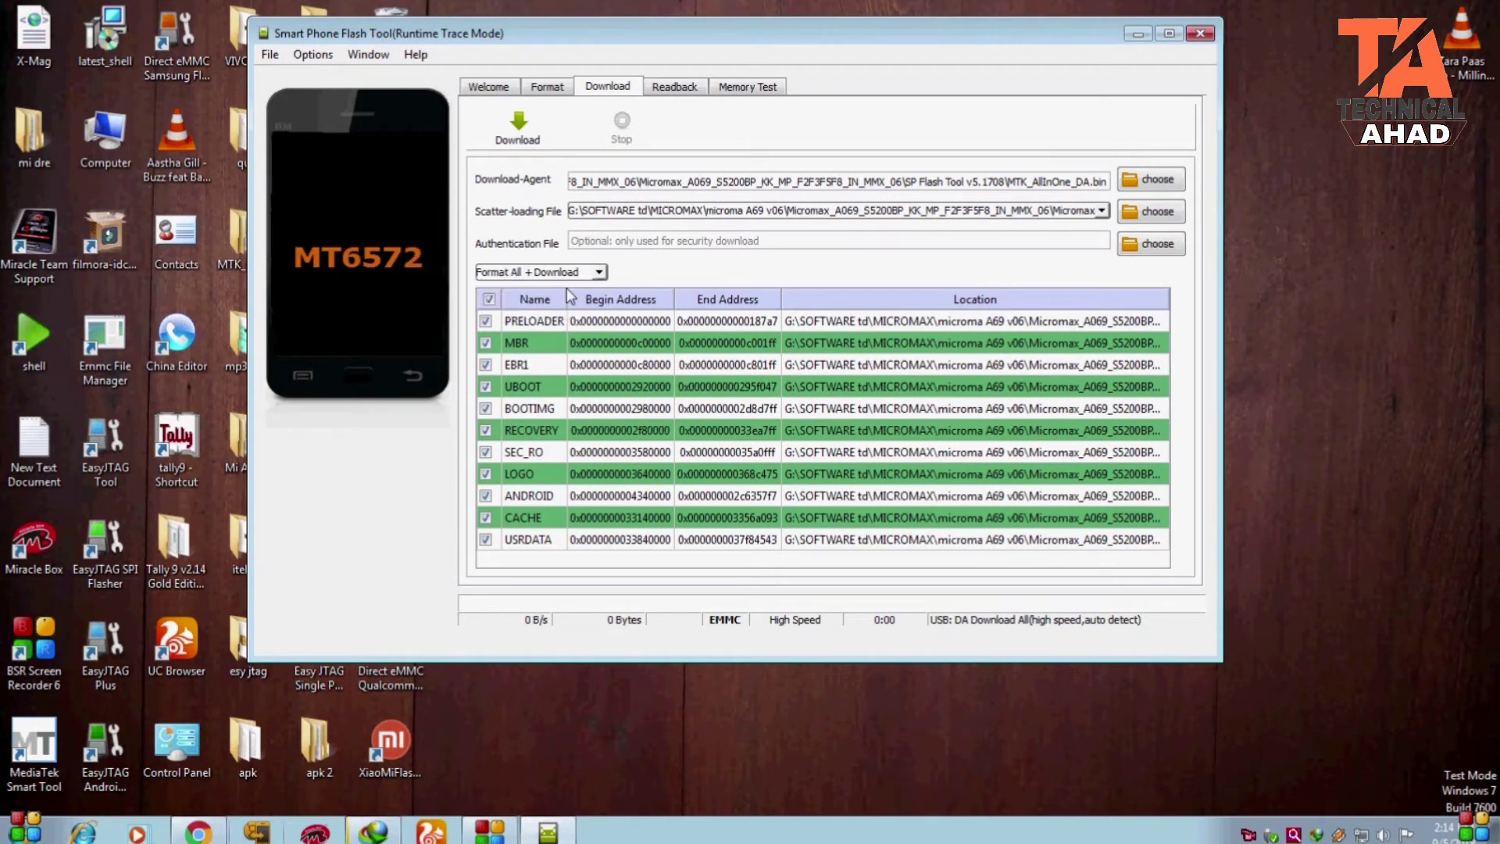
{"action": "left_click", "coordinate": [549, 134]}
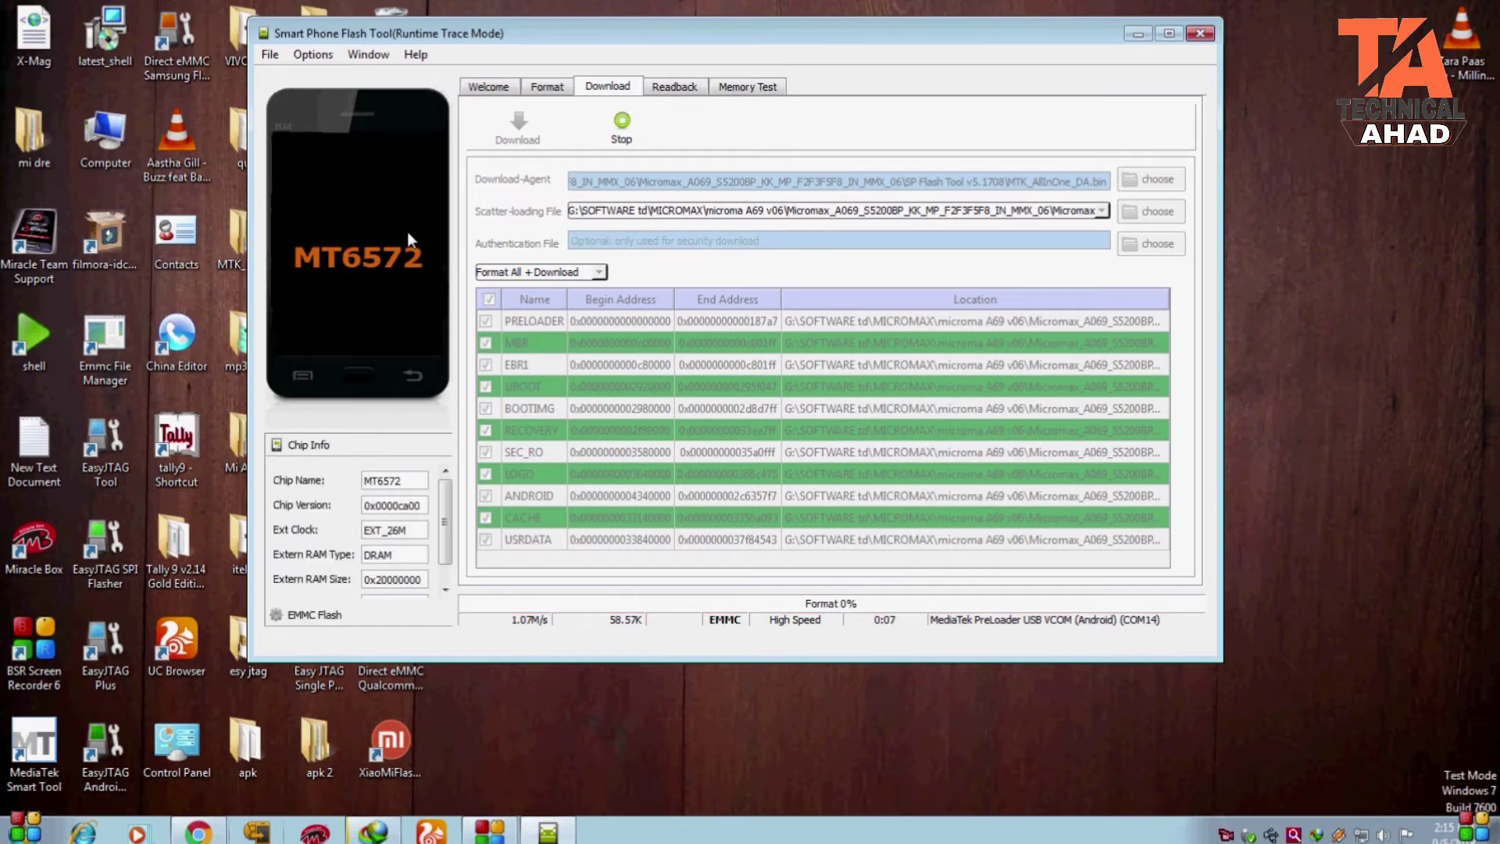
{"action": "right_click", "coordinate": [1248, 833]}
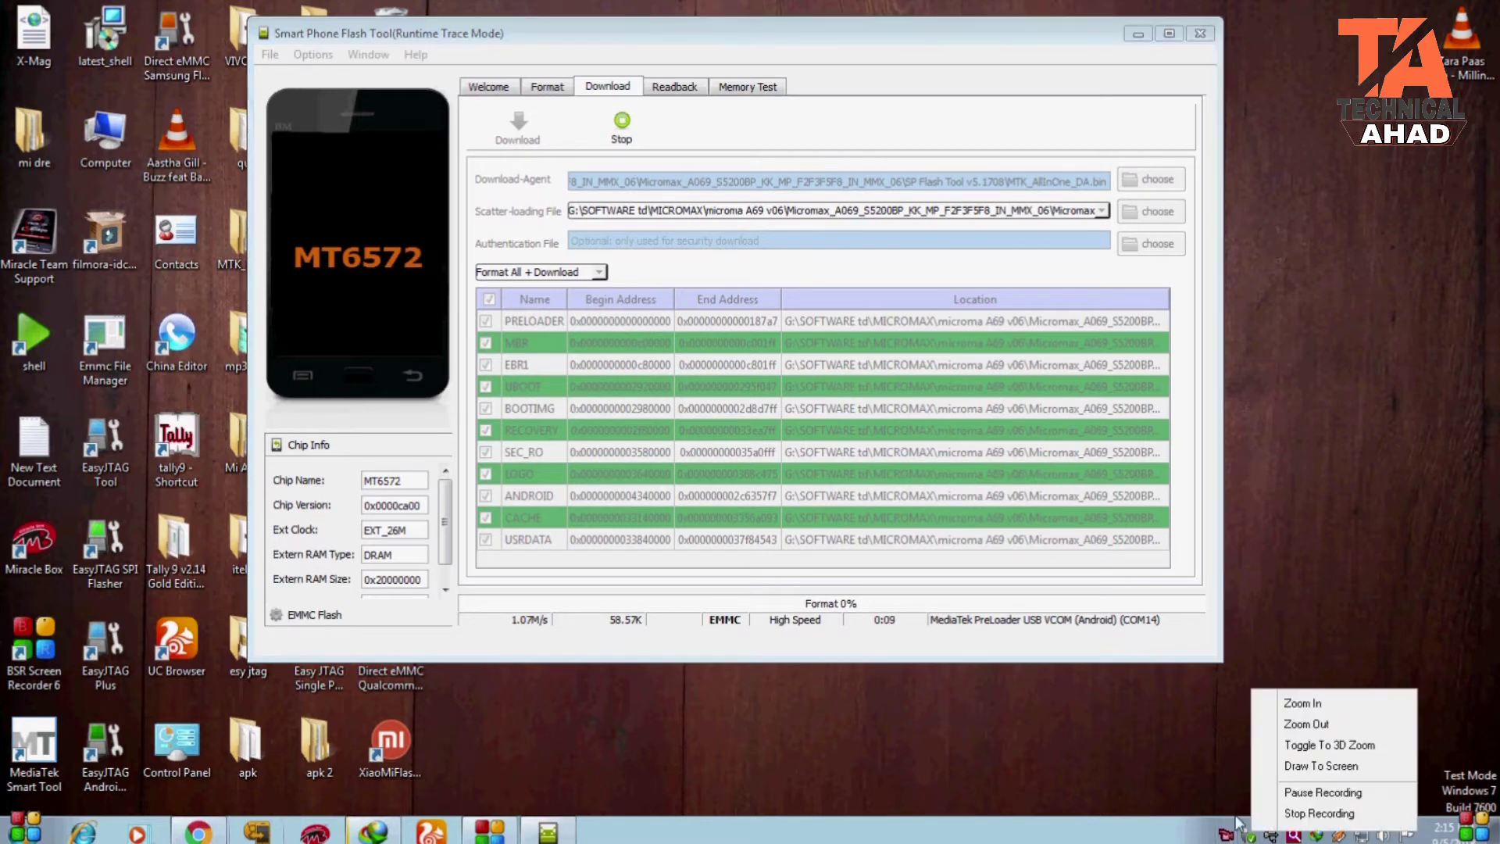
{"action": "left_click", "coordinate": [1311, 793]}
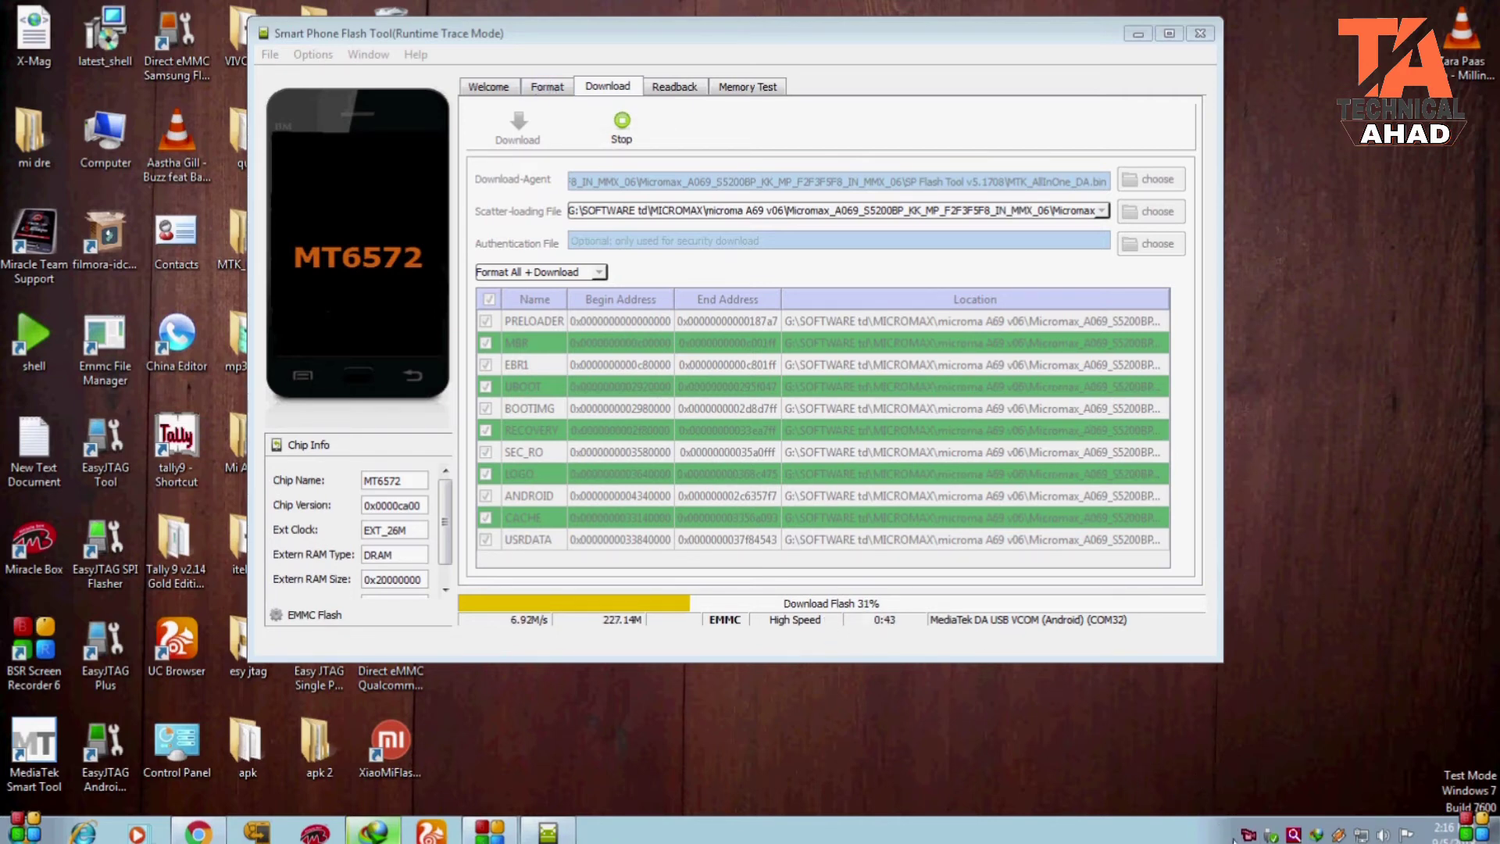
{"action": "right_click", "coordinate": [1246, 835]}
{"action": "left_click", "coordinate": [1292, 790]}
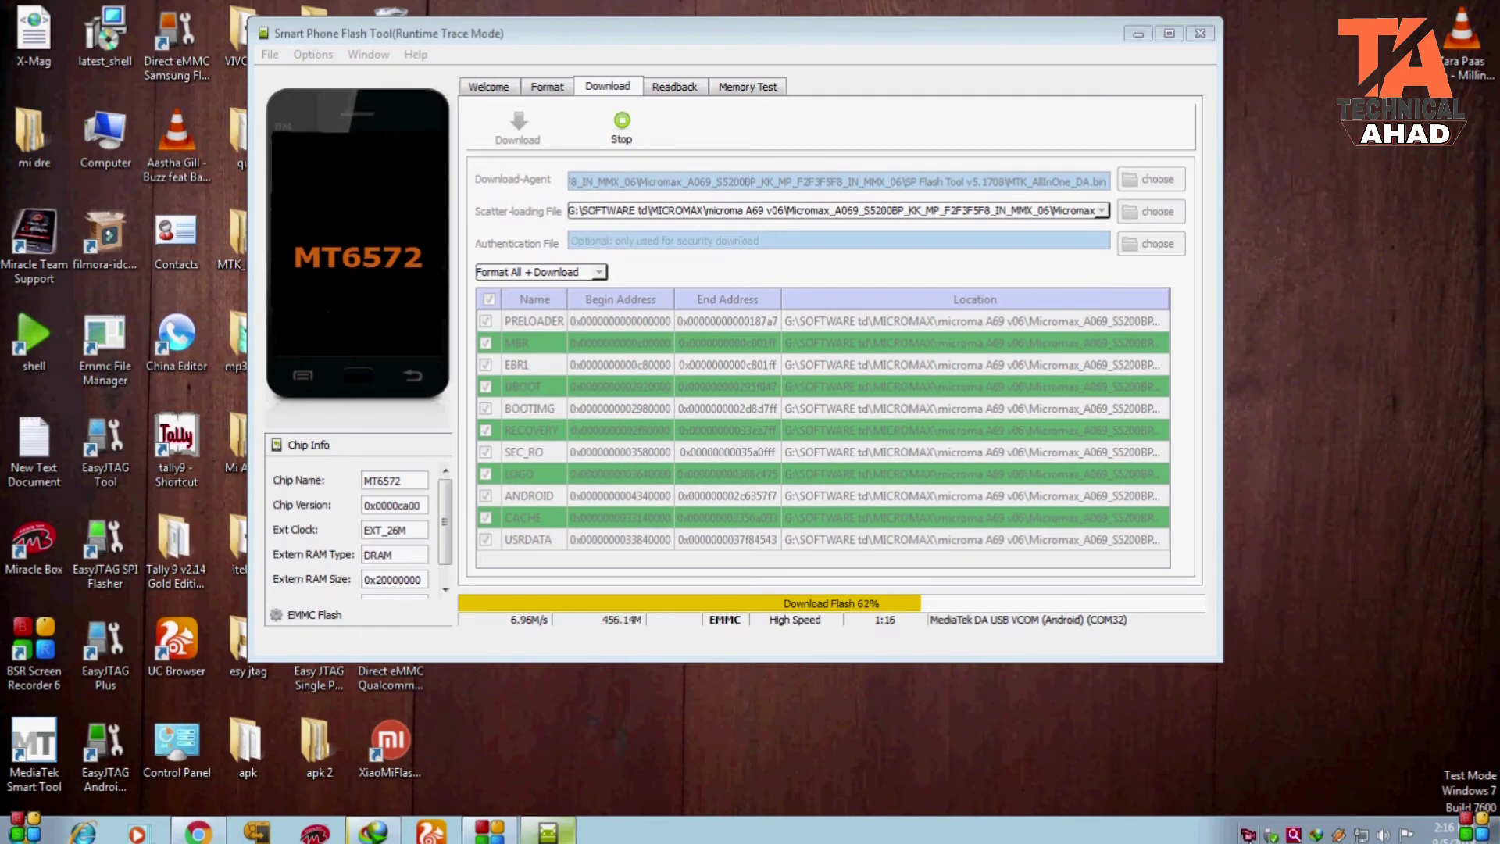
{"action": "right_click", "coordinate": [1249, 835]}
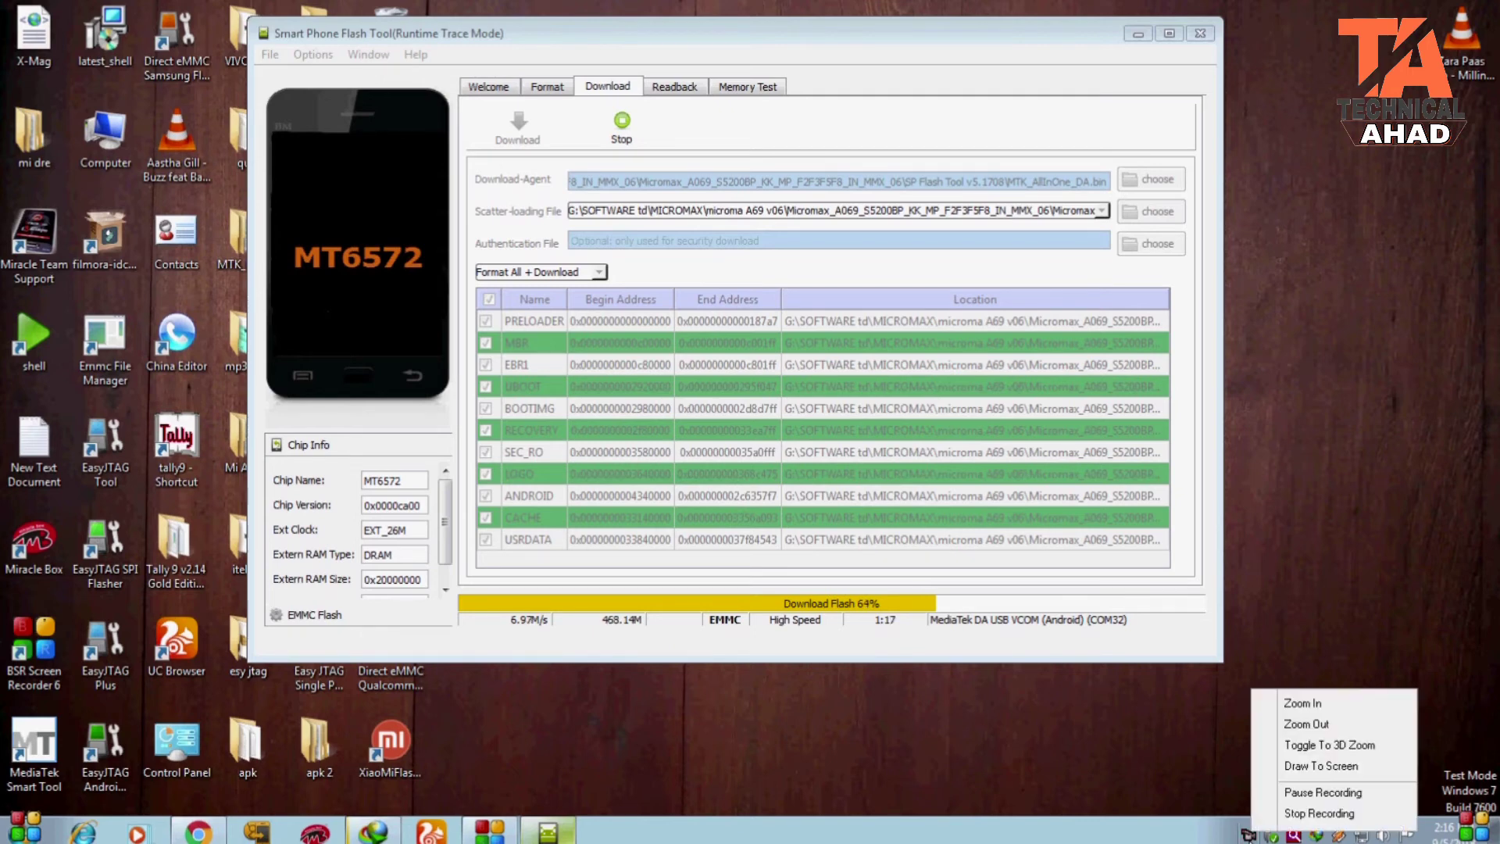
{"action": "left_click", "coordinate": [1286, 800]}
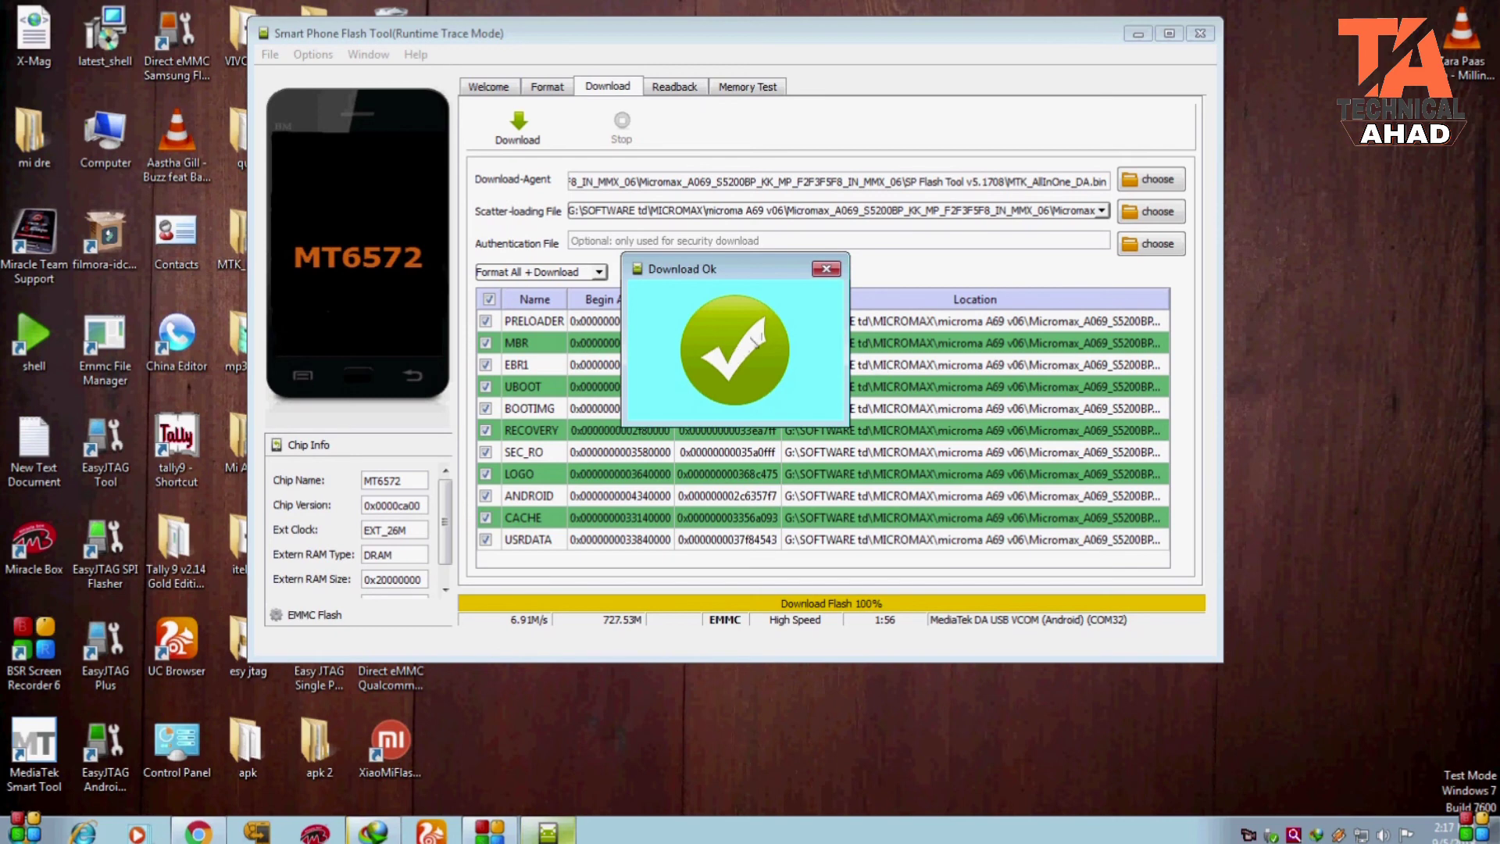
Dismiss the Download Ok message and close Smart Phone Flash Tool
{"action": "left_click", "coordinate": [833, 273]}
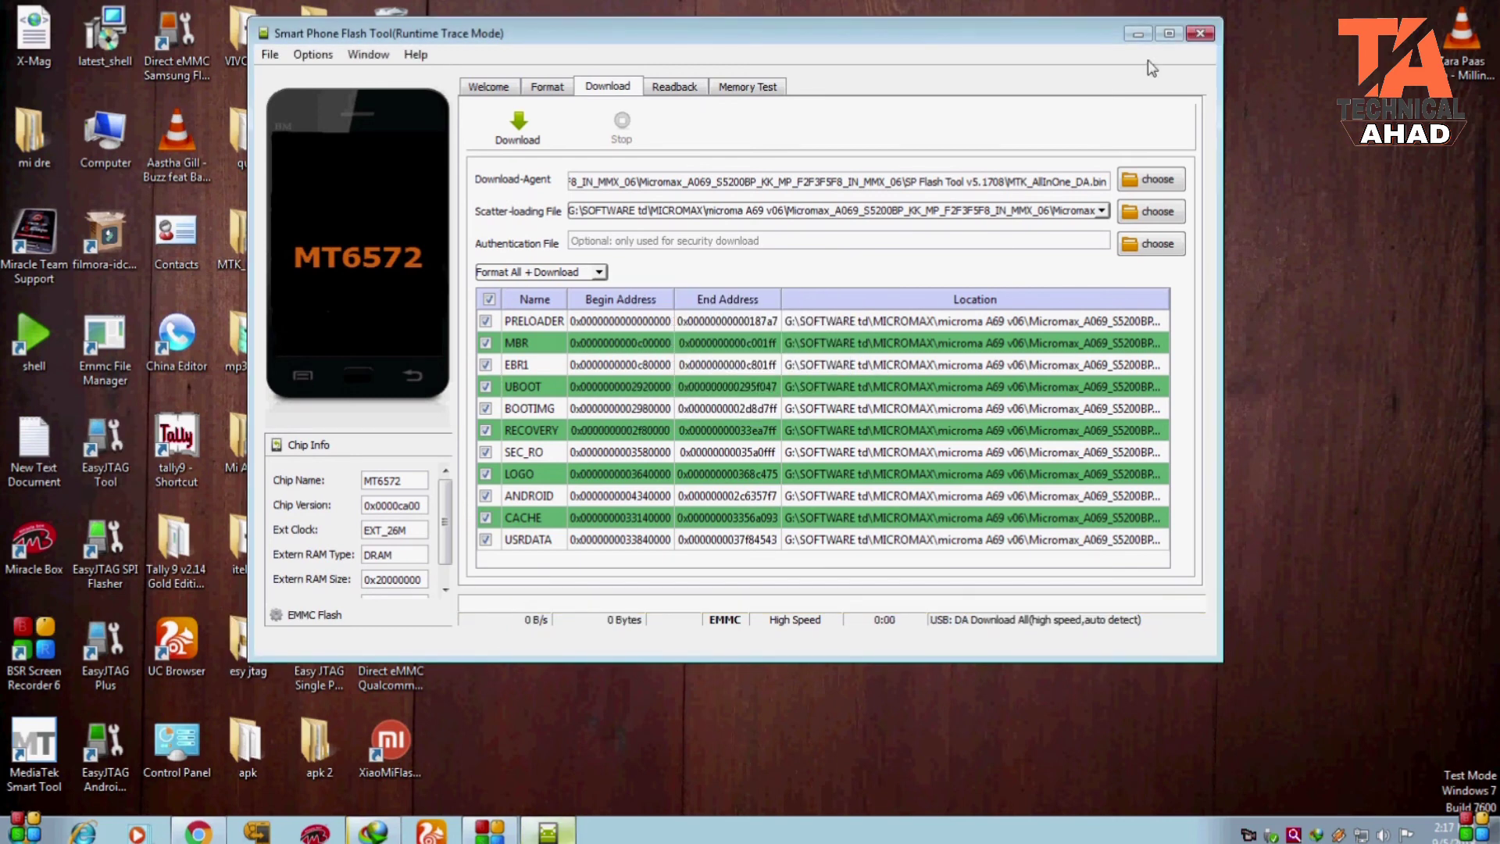
{"action": "left_click", "coordinate": [1200, 33]}
{"action": "right_click", "coordinate": [1248, 832]}
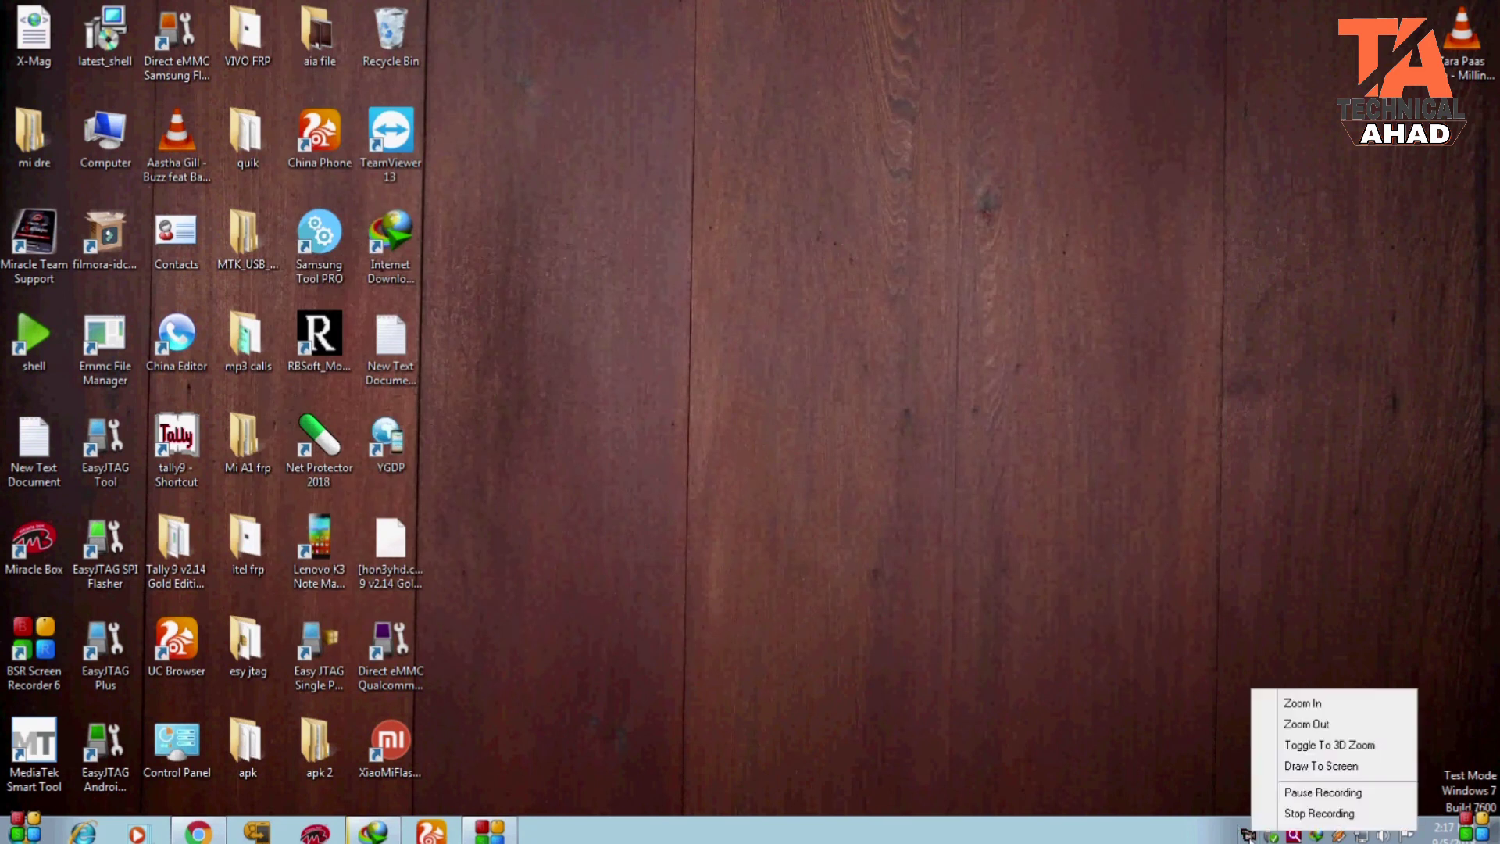
{"action": "left_click", "coordinate": [1274, 815]}
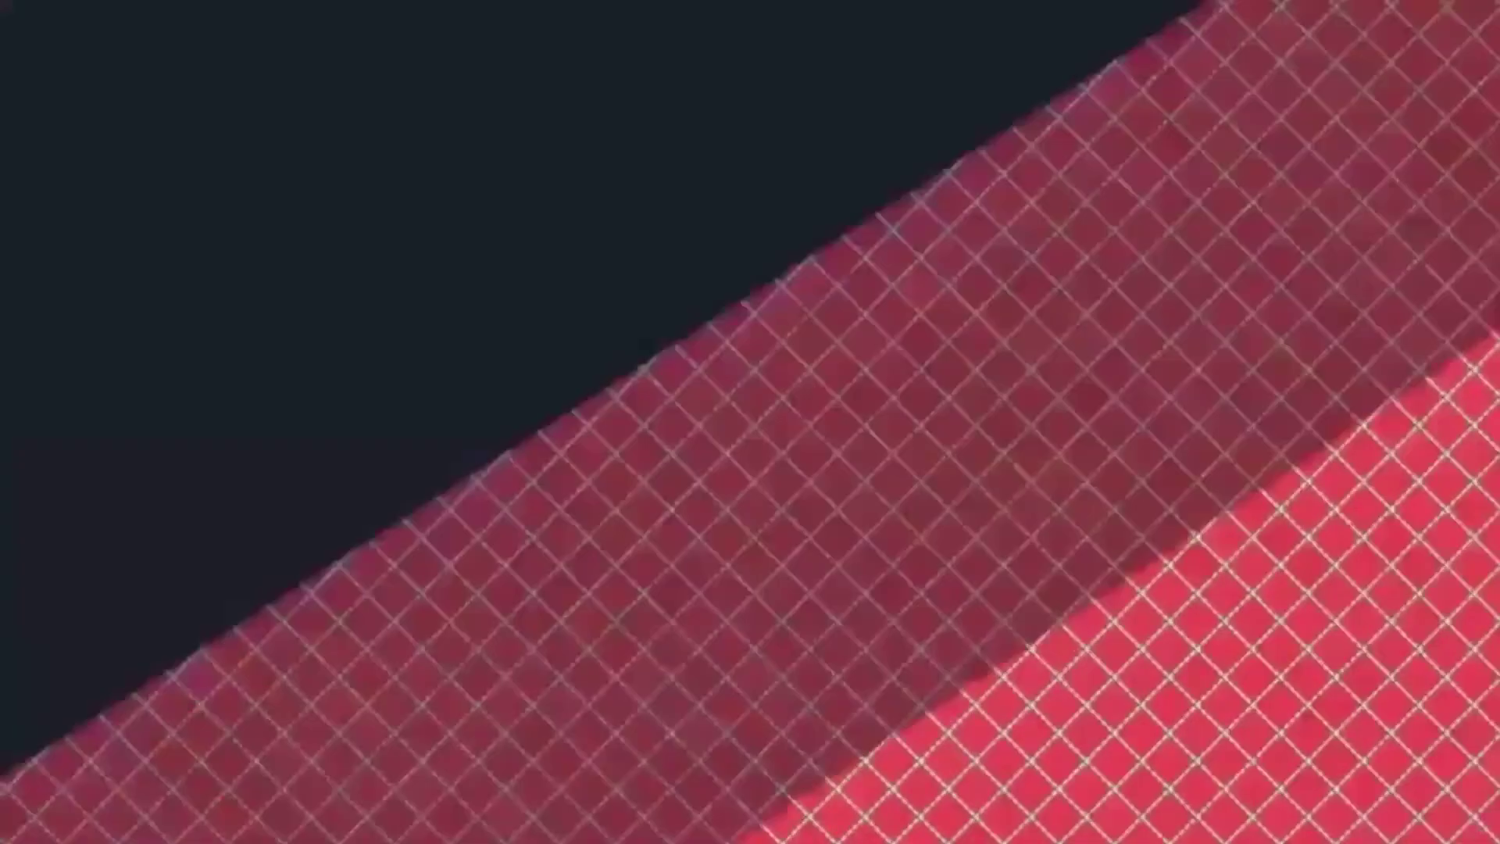